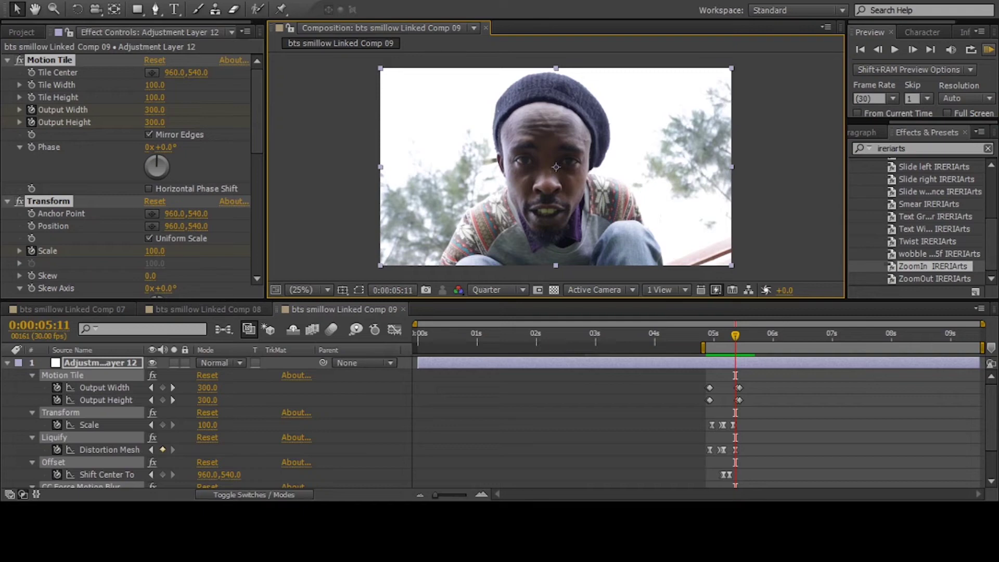
Delete the Liquify effect from Adjustment Layer 12 at the 5:02 keyframe
key("Page_Up")
key("Page_Up")
key("Page_Up")
key("Page_Up")
key("Page_Up")
key("Page_Up")
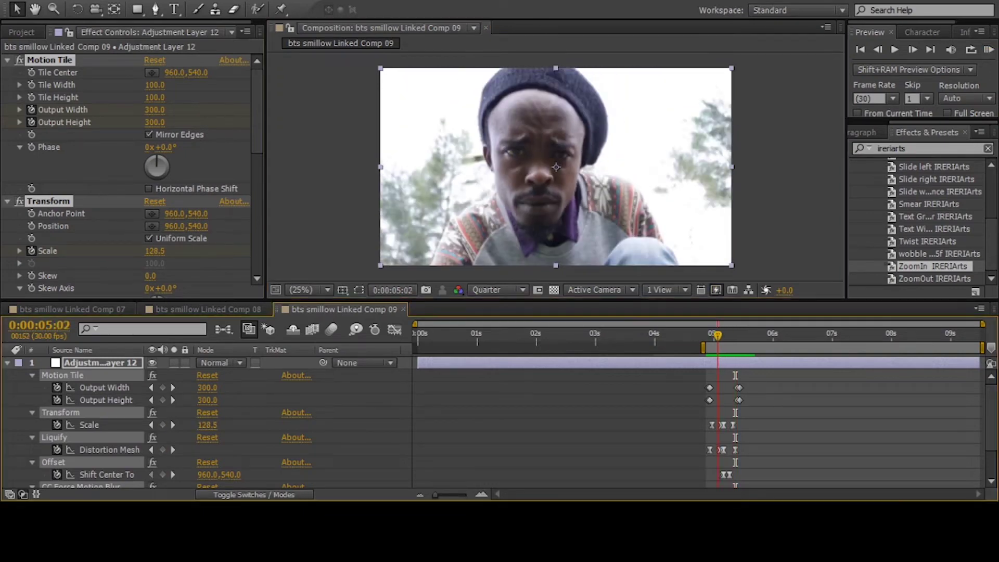
key("semicolon")
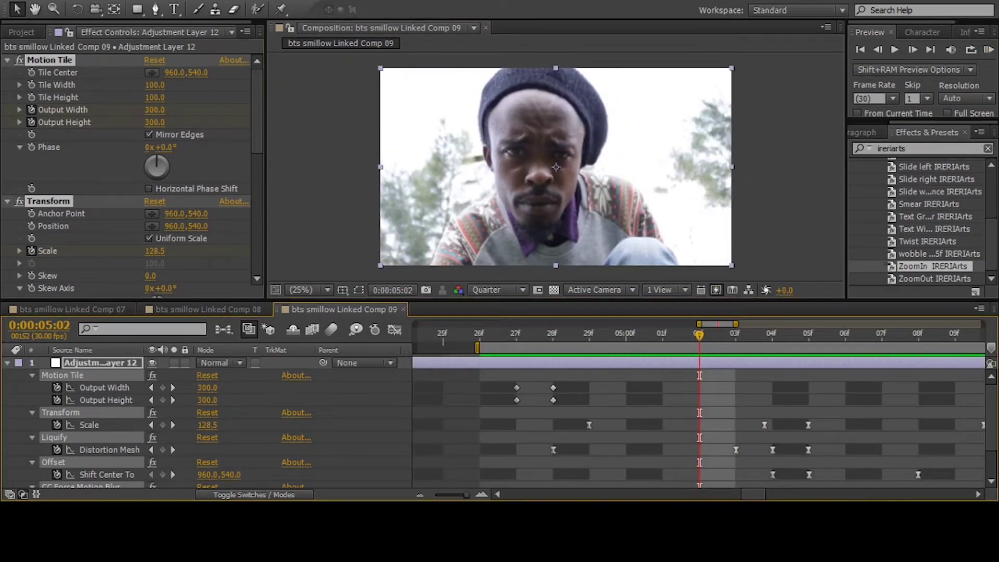
scroll(131, 171, "down", 3)
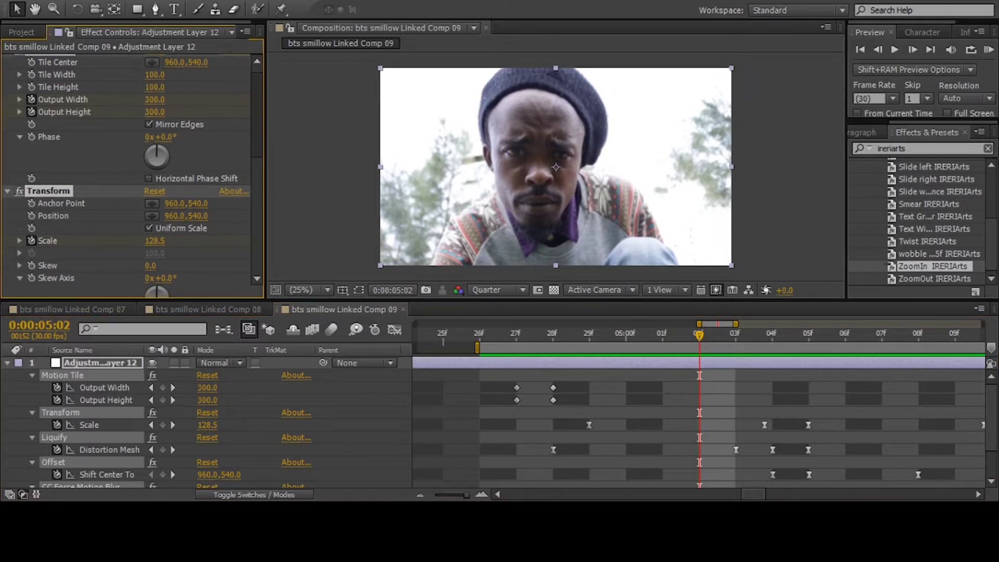
scroll(130, 172, "down", 4)
scroll(130, 171, "down", 3)
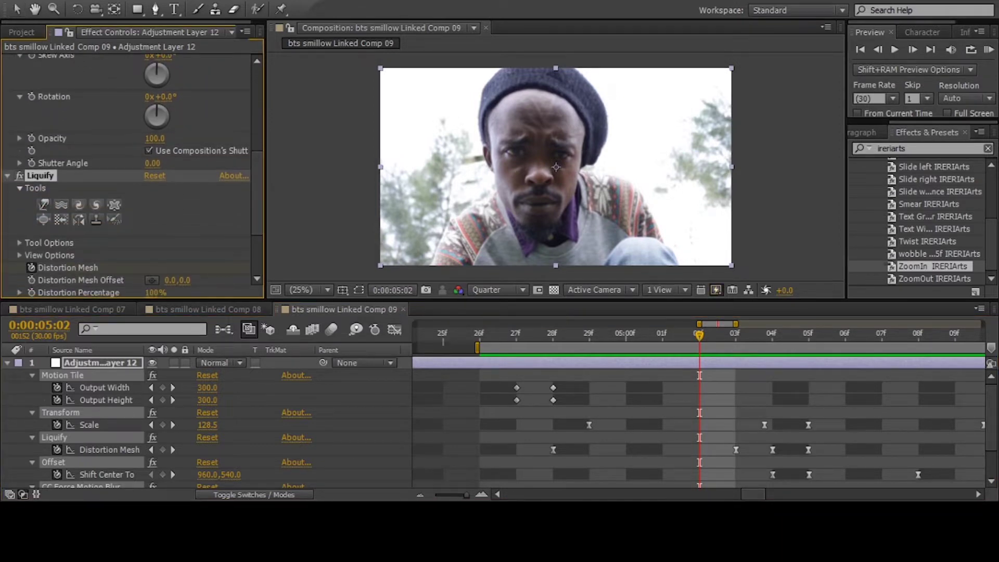
key("ctrl+shift+a")
left_click(40, 176)
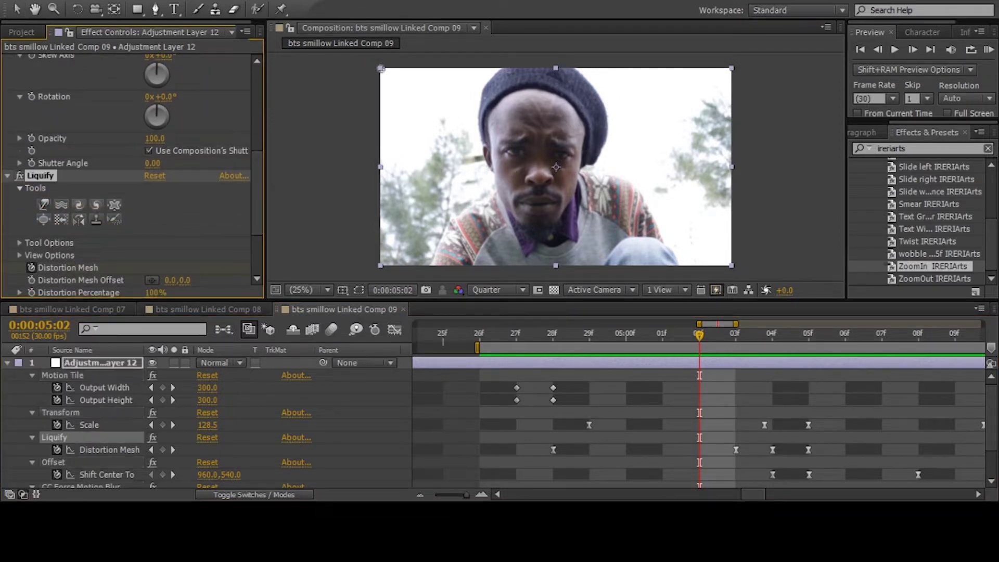
key("Delete")
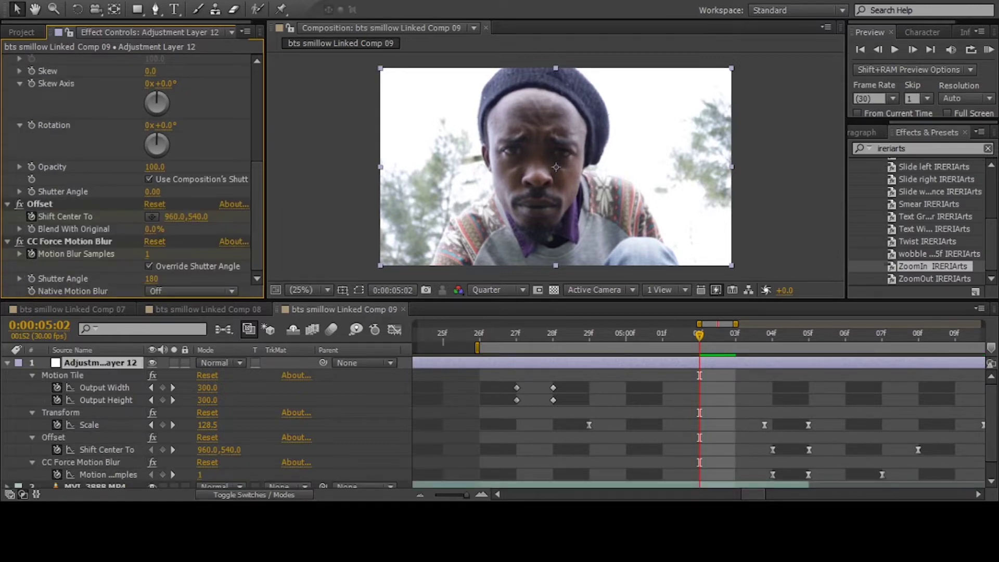
Move to frame 5:05 and delete the Offset effect
scroll(521, 421, "down", 1)
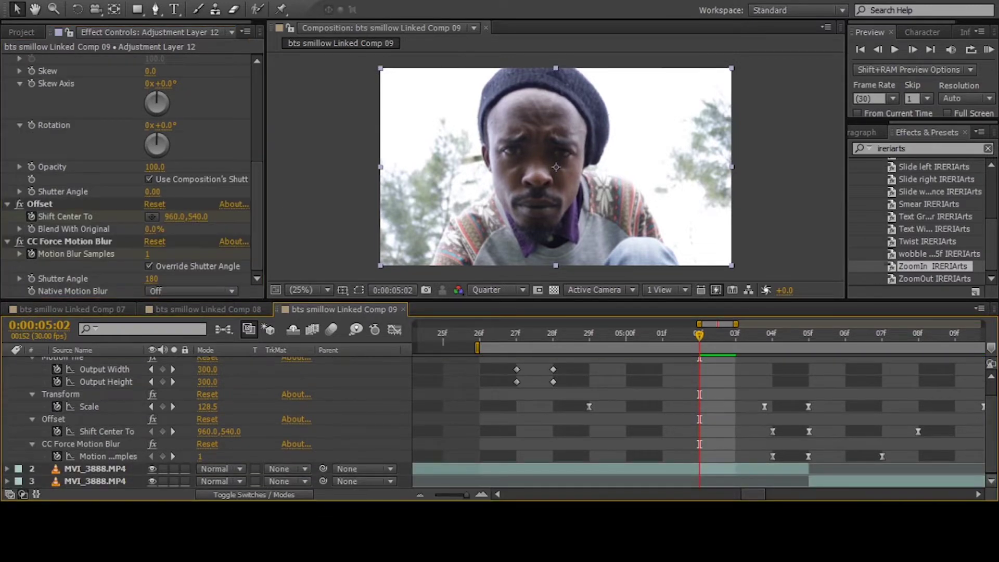
scroll(697, 412, "right", 2)
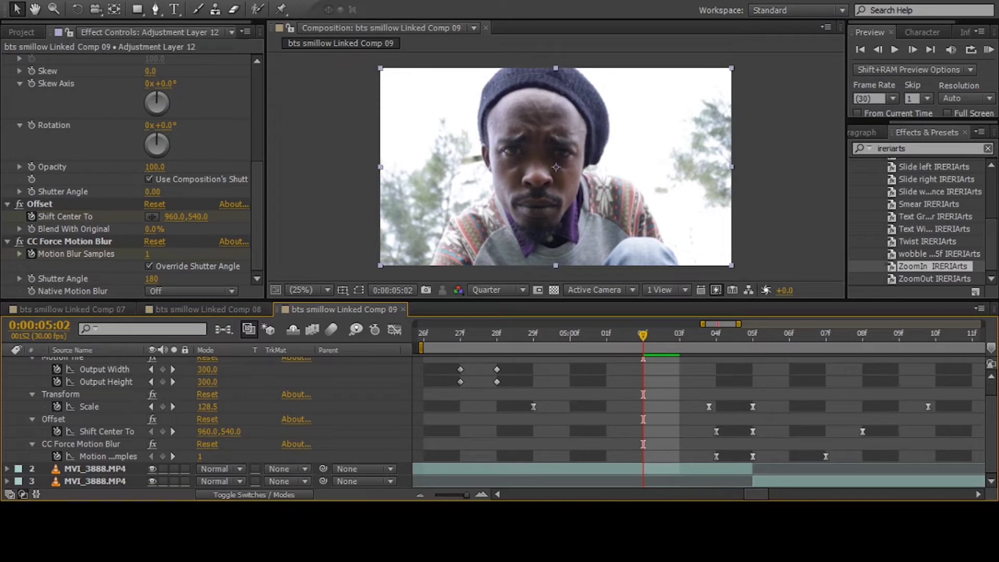
key("k")
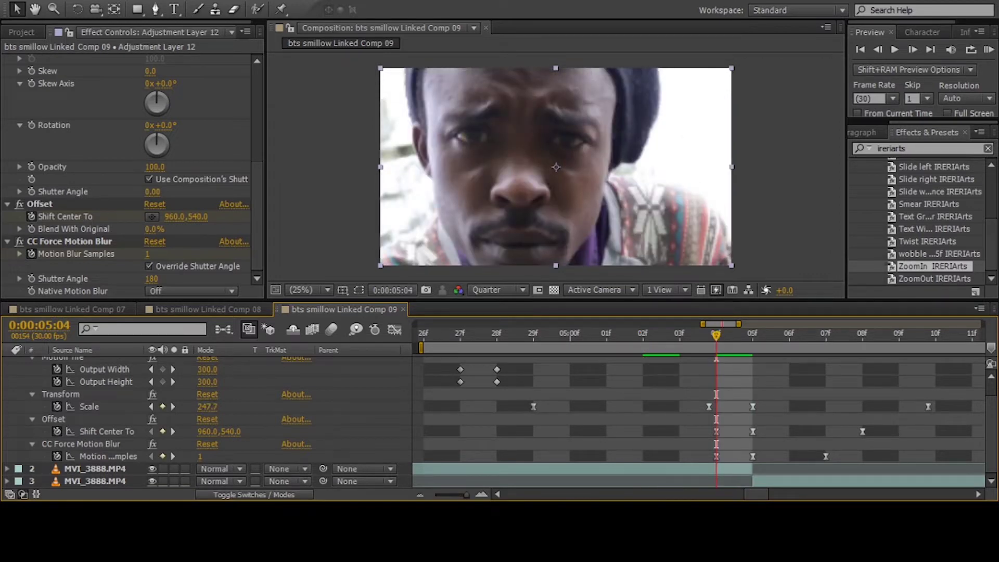
key("k")
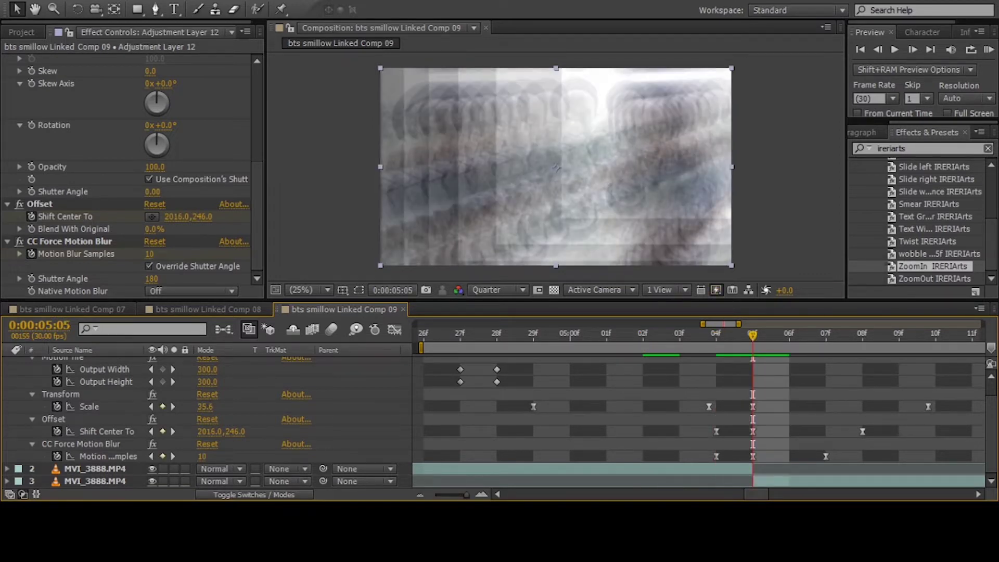
key("Delete")
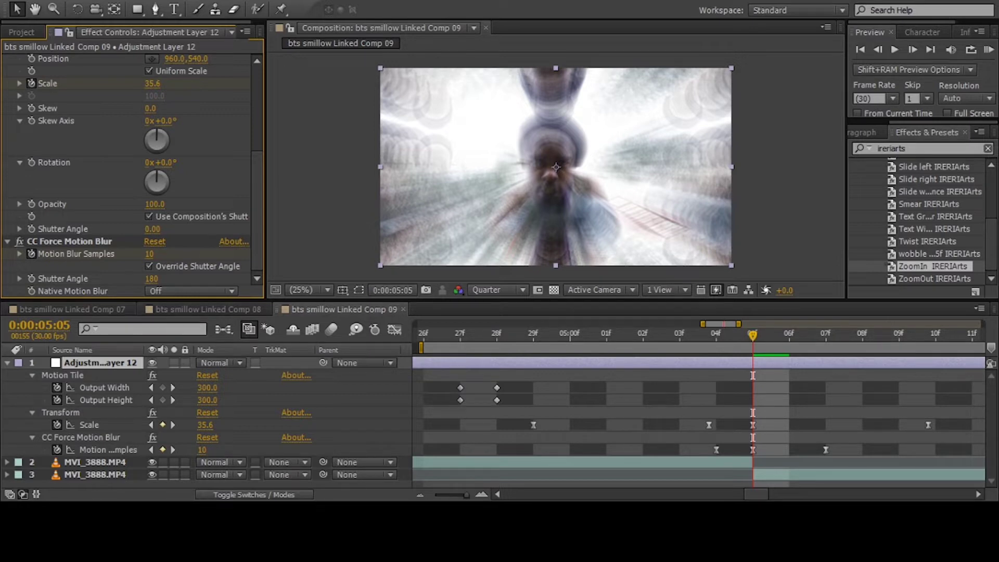
Keyframe the Transform Scale at 150 on frame 5:04
key("Page_Up")
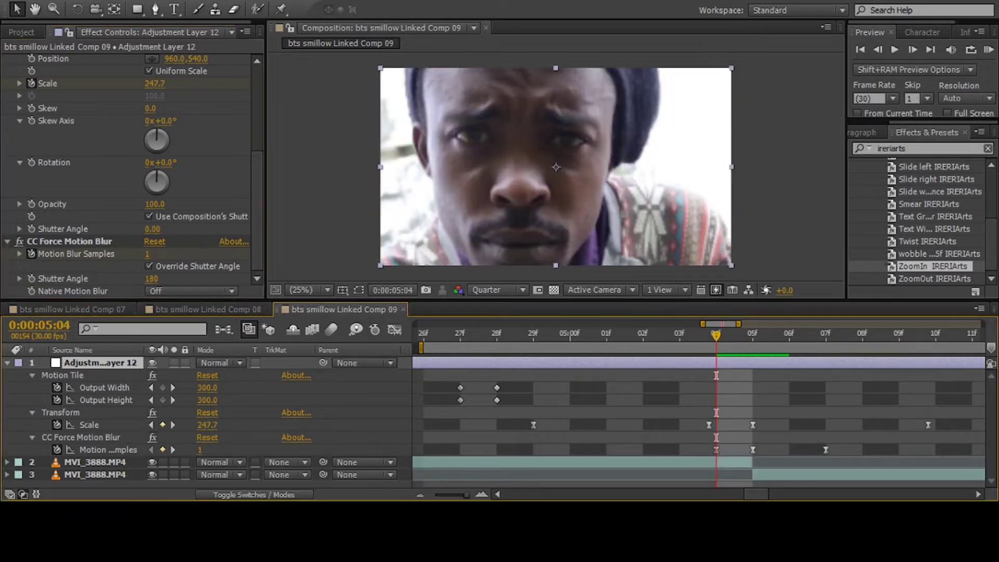
left_click_drag(207, 424, 211, 424)
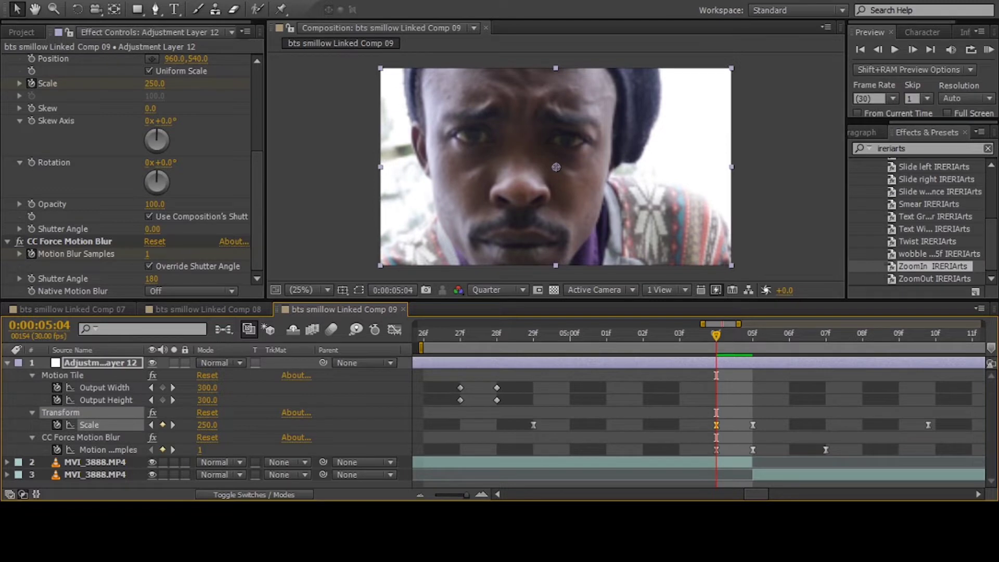
left_click(207, 425)
type("150")
key("Return")
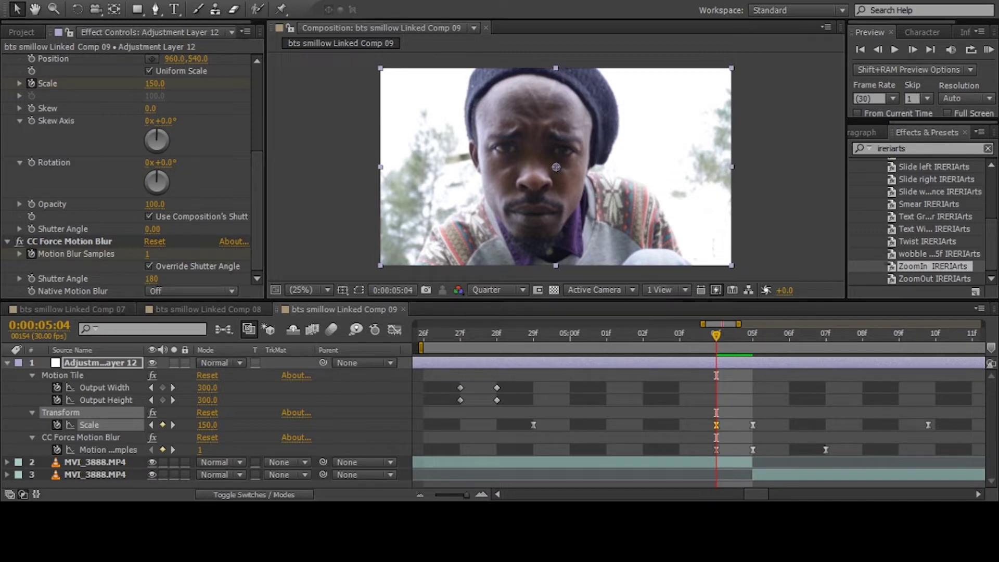
Set Scale to 55 on frame 5:05 and RAM-preview the zoom
key("Page_Down")
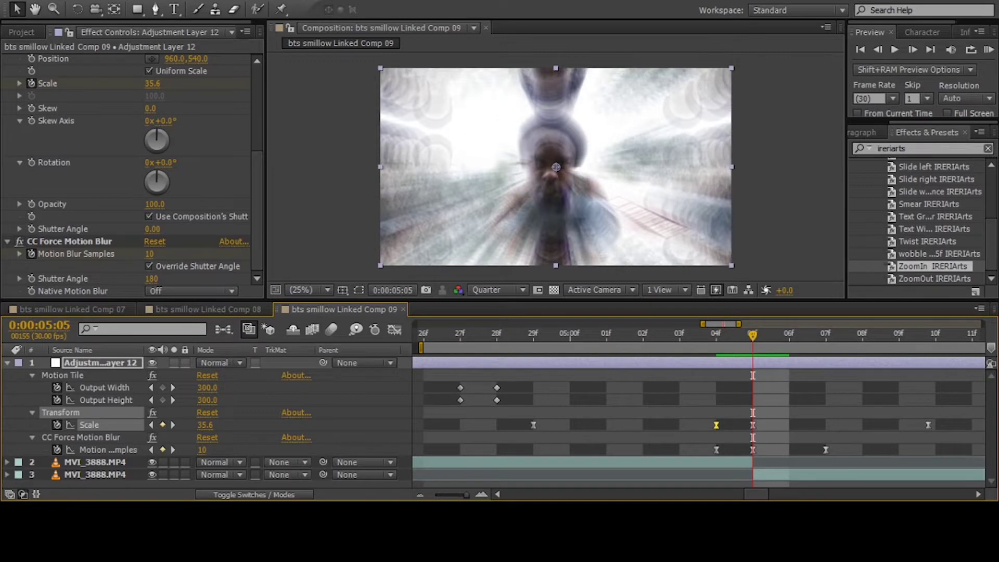
left_click(152, 83)
type("20")
key("Return")
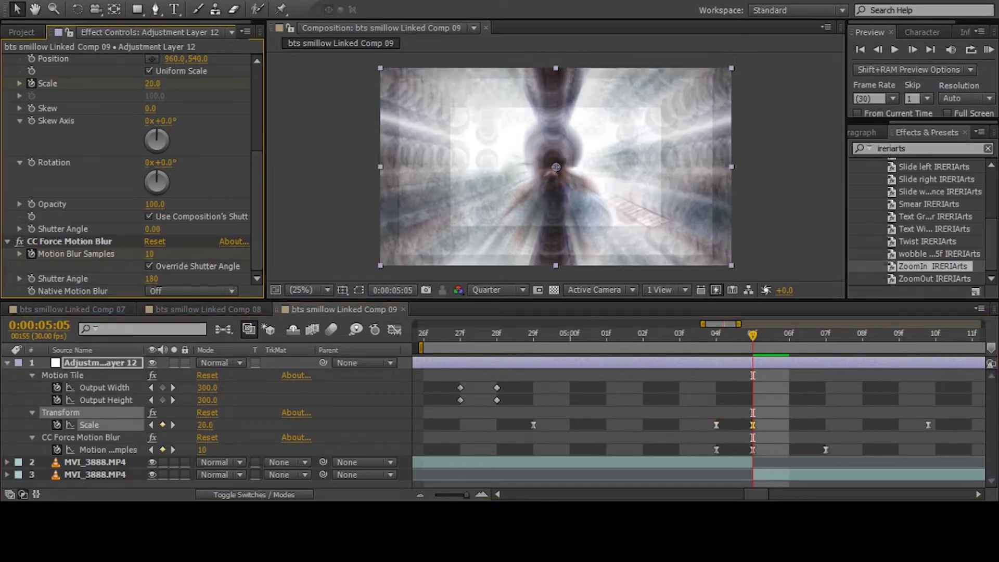
left_click_drag(153, 83, 176, 84)
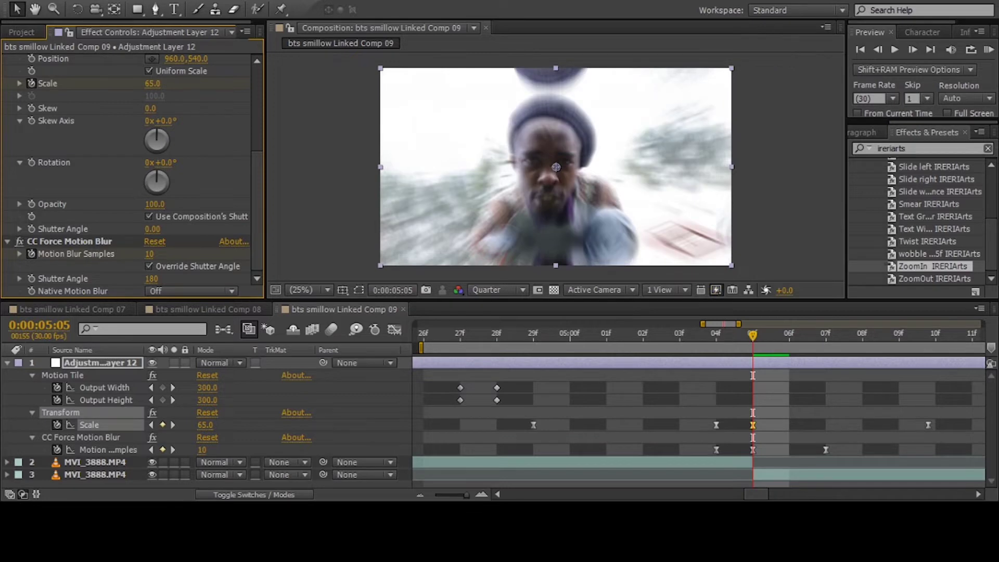
left_click(153, 83)
type("55")
key("Return")
left_click(988, 49)
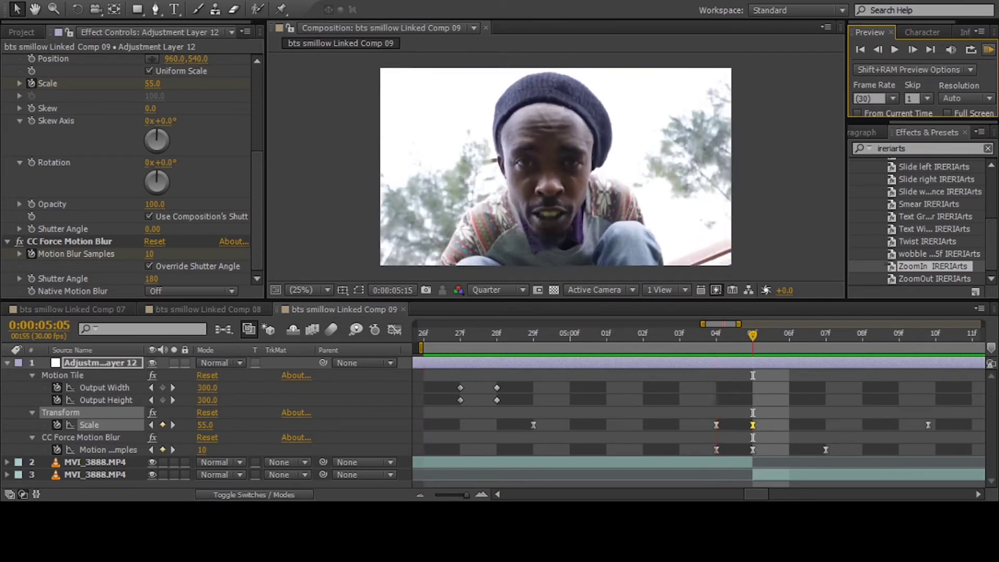
Stop the preview and collapse layer 1's keyframed properties
key("space")
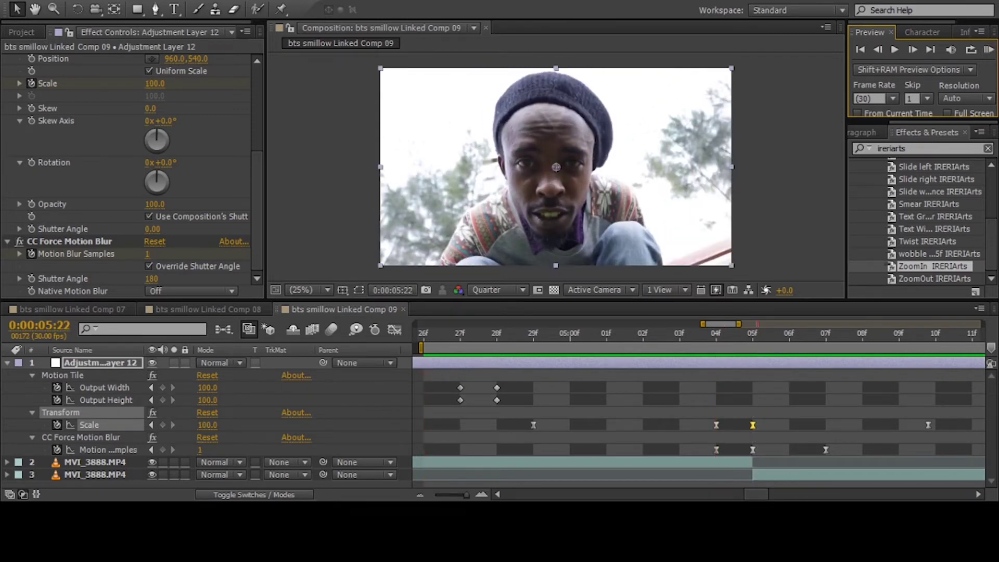
key("u")
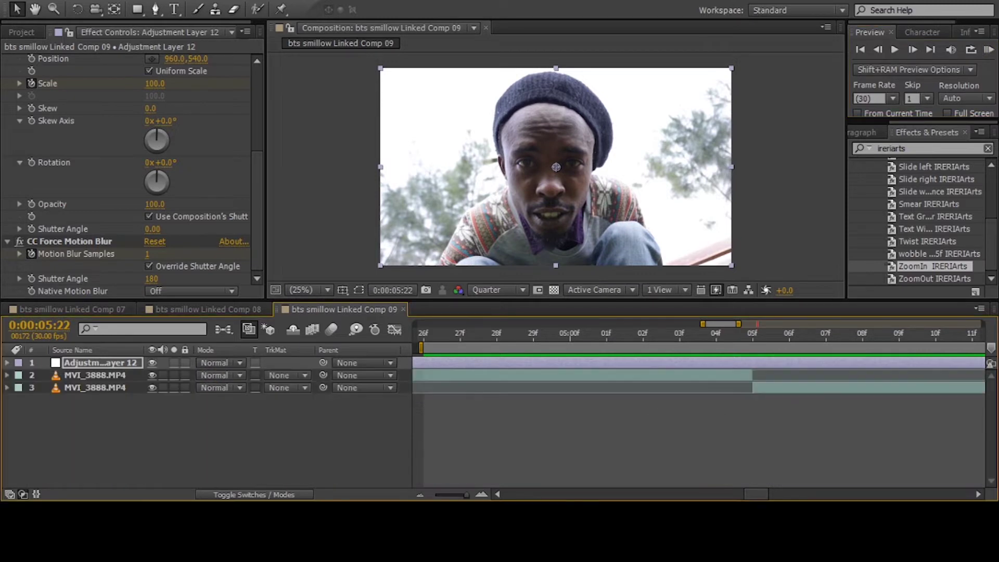
scroll(931, 265, "up", 2)
scroll(931, 265, "up", 2)
scroll(931, 265, "up", 2)
scroll(932, 265, "up", 2)
scroll(931, 266, "up", 2)
scroll(932, 266, "up", 3)
scroll(932, 265, "down", 5)
scroll(932, 273, "down", 3)
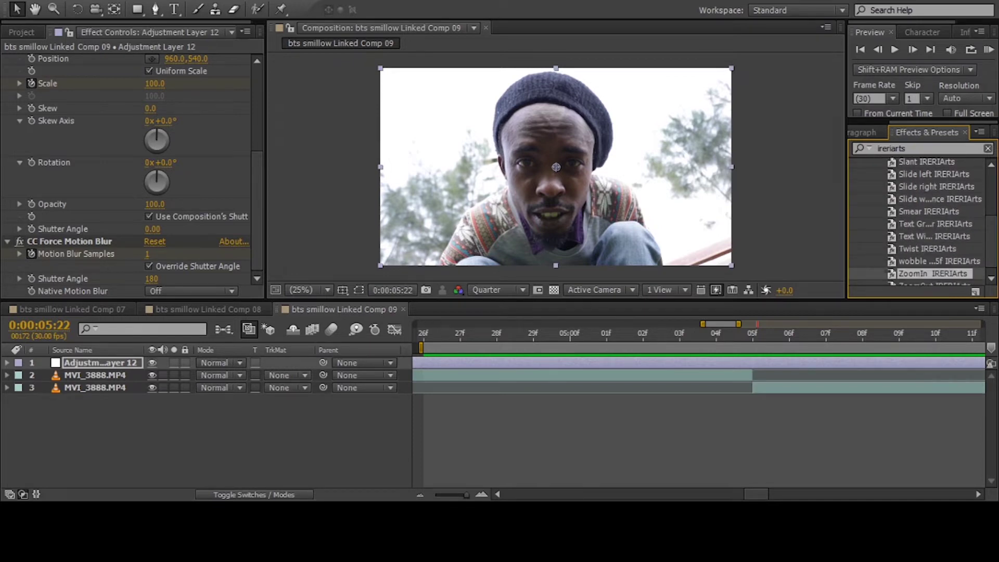
Create Adjustment Layer 13 above layer 12 at frame 5:05
left_click(753, 333)
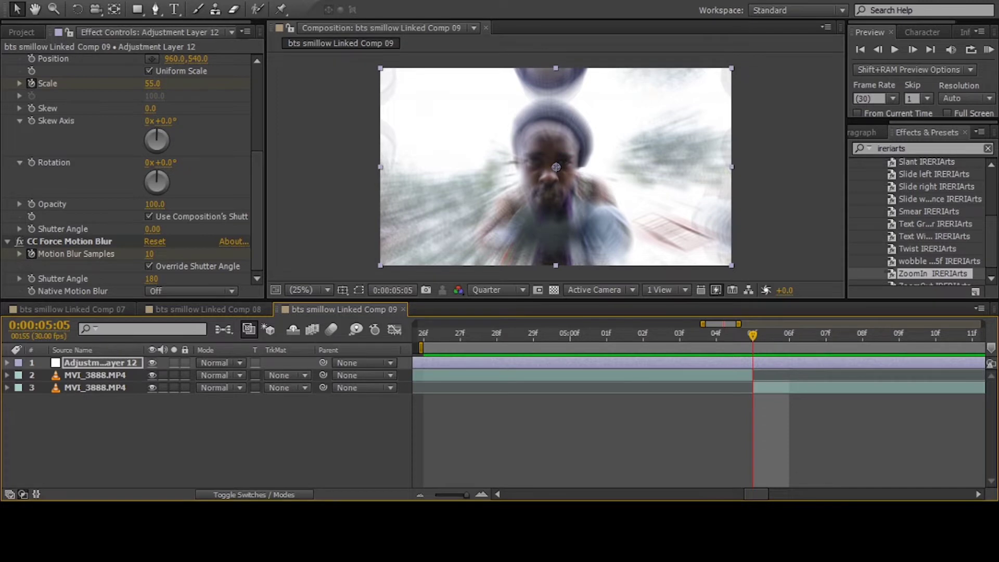
key("ctrl+alt+y")
left_click(878, 49)
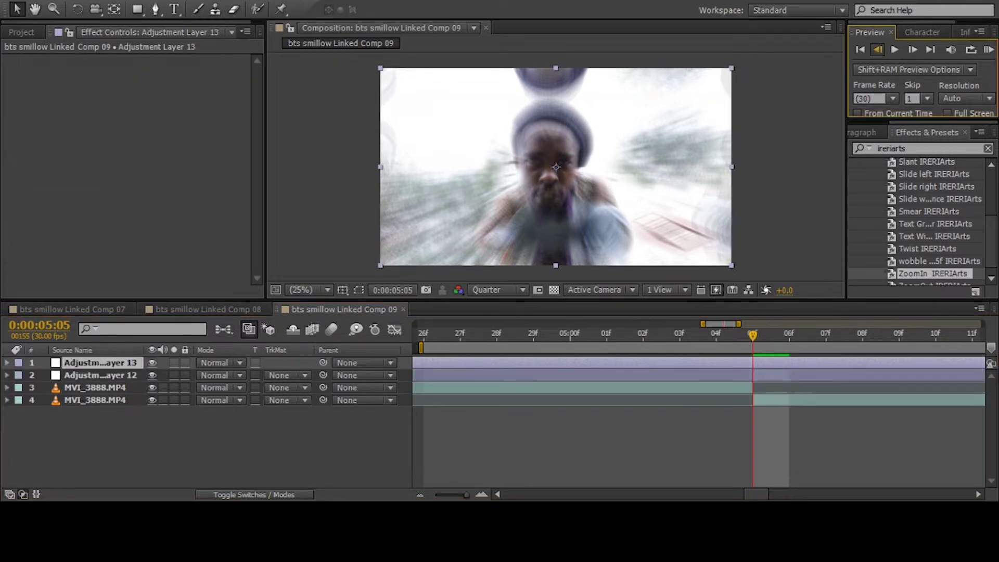
Apply the Pinch IRERIArts preset to Adjustment Layer 13 starting at 5:00
left_click(878, 49)
left_click(878, 49)
left_click(878, 49)
left_click(878, 48)
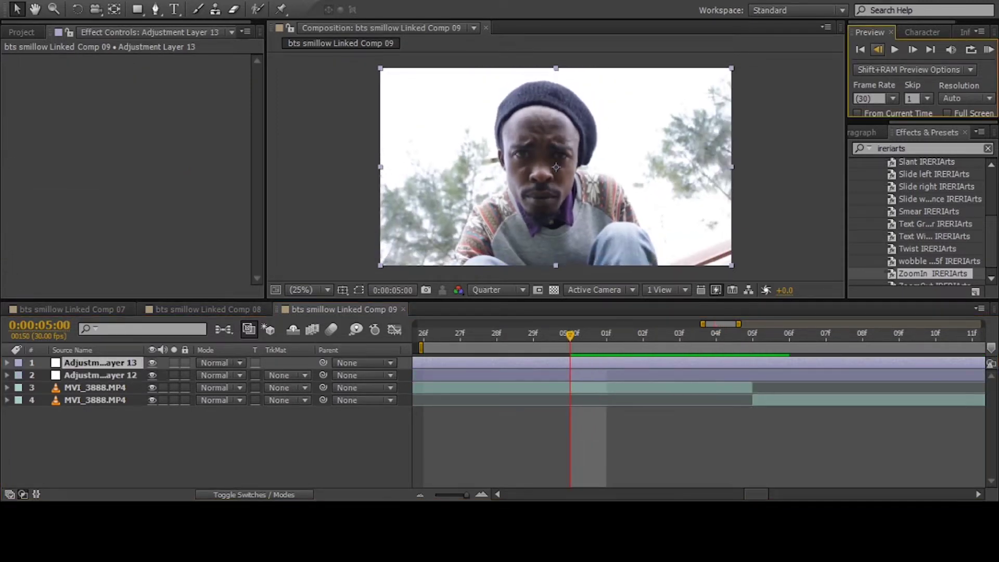
scroll(927, 224, "up", 4)
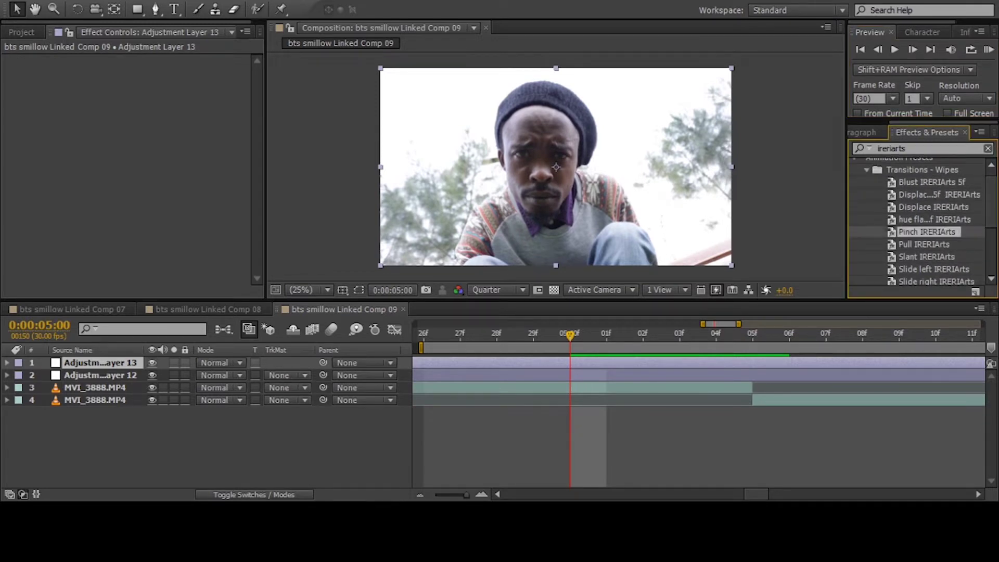
left_click_drag(927, 231, 99, 363)
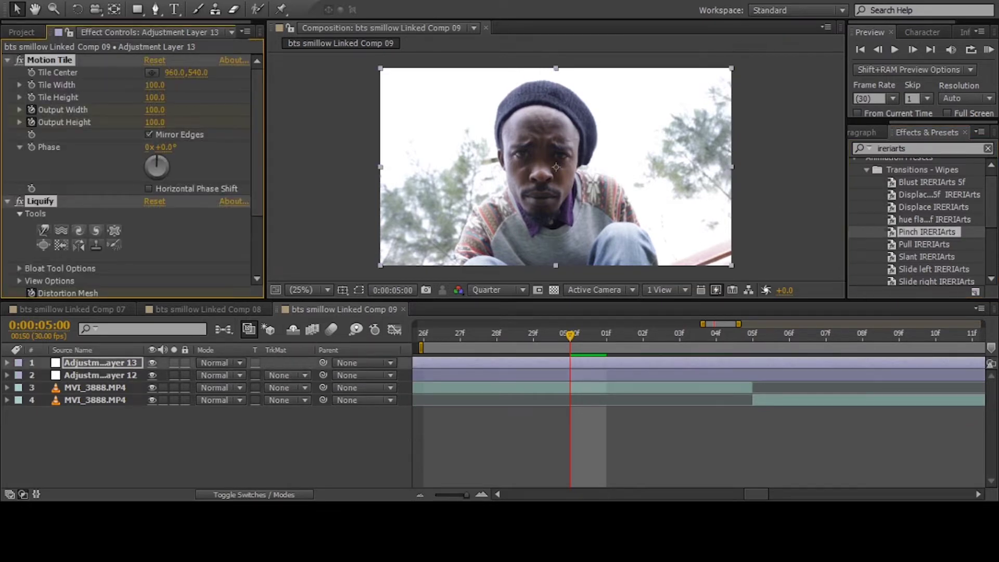
RAM-preview the pinch transition, then reveal Adjustment Layer 13's keyframes
key("KP_0")
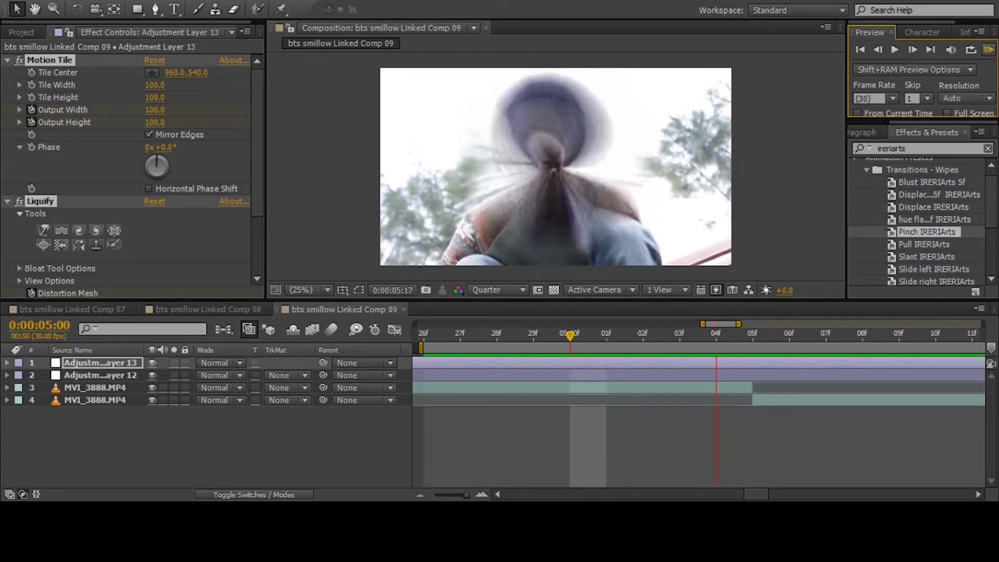
key("space")
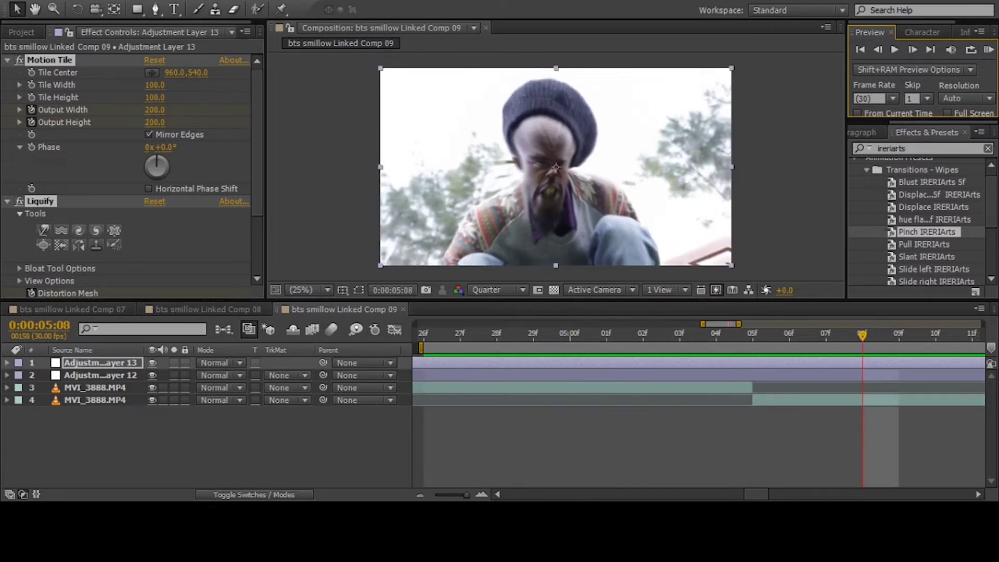
key("u")
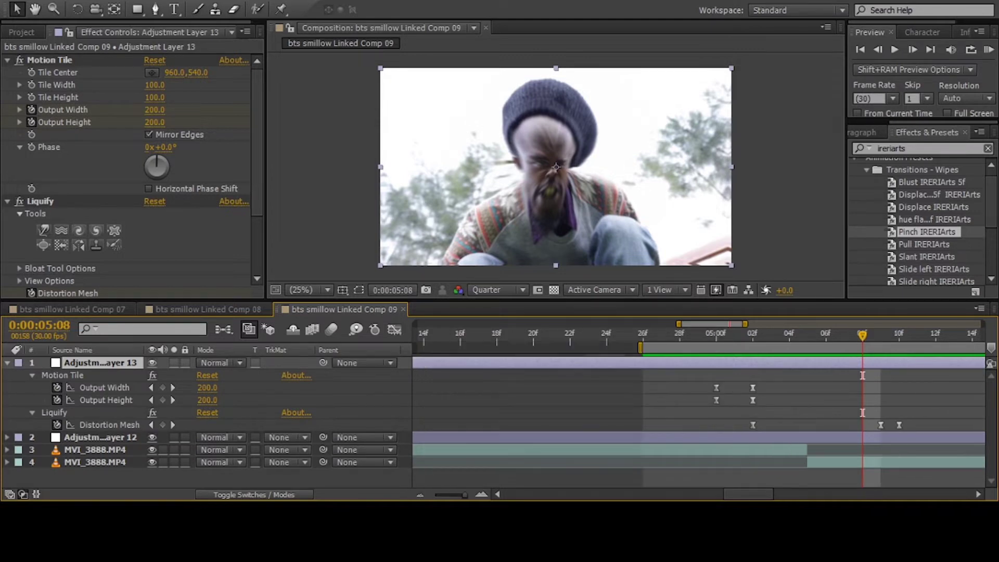
Shift the Motion Tile and Liquify keyframes 5 frames earlier, start the work area sooner, and preview
key("minus")
key("minus")
scroll(698, 406, "right", 2)
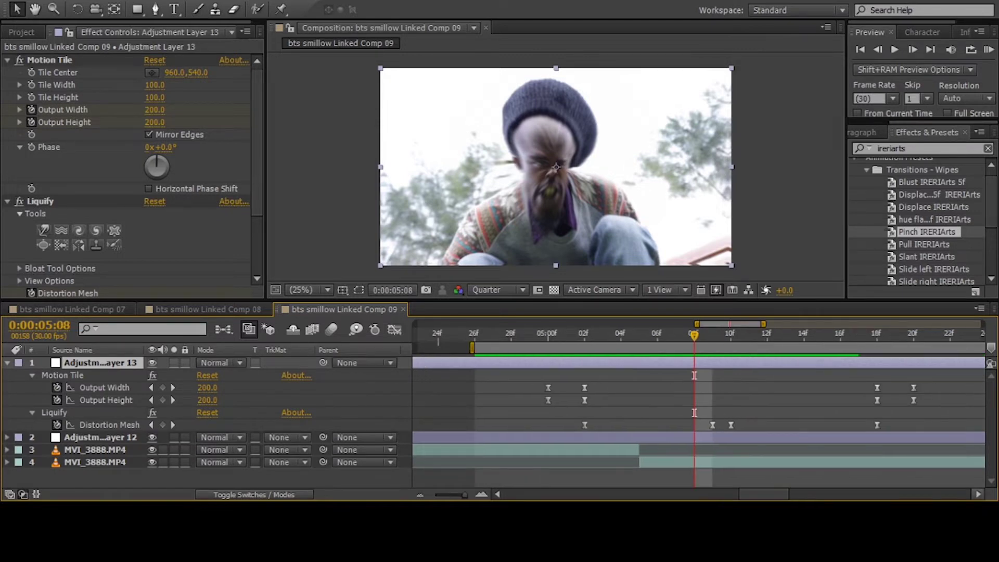
left_click_drag(935, 382, 520, 429)
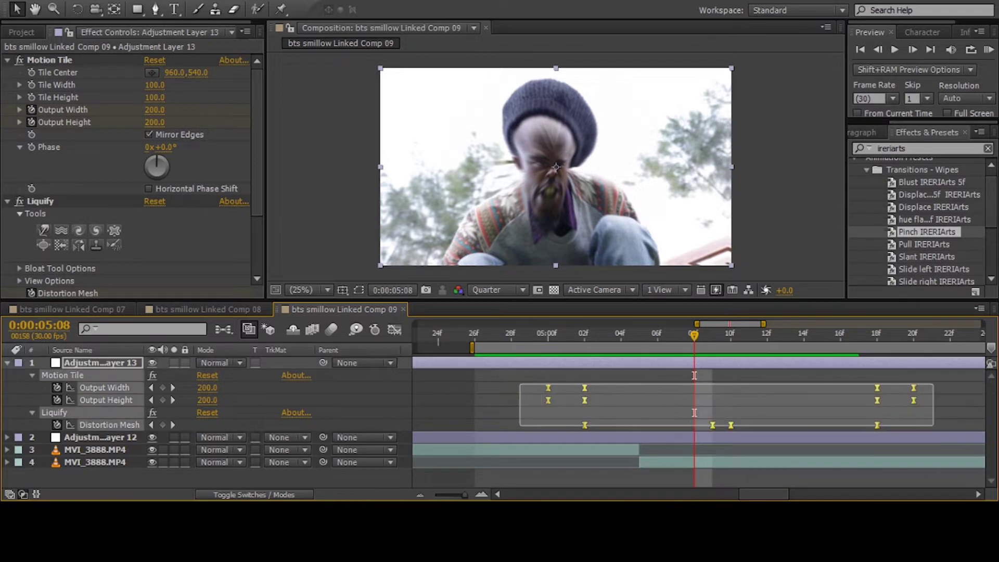
key("Page_Up")
key("Page_Up")
key("Page_Up")
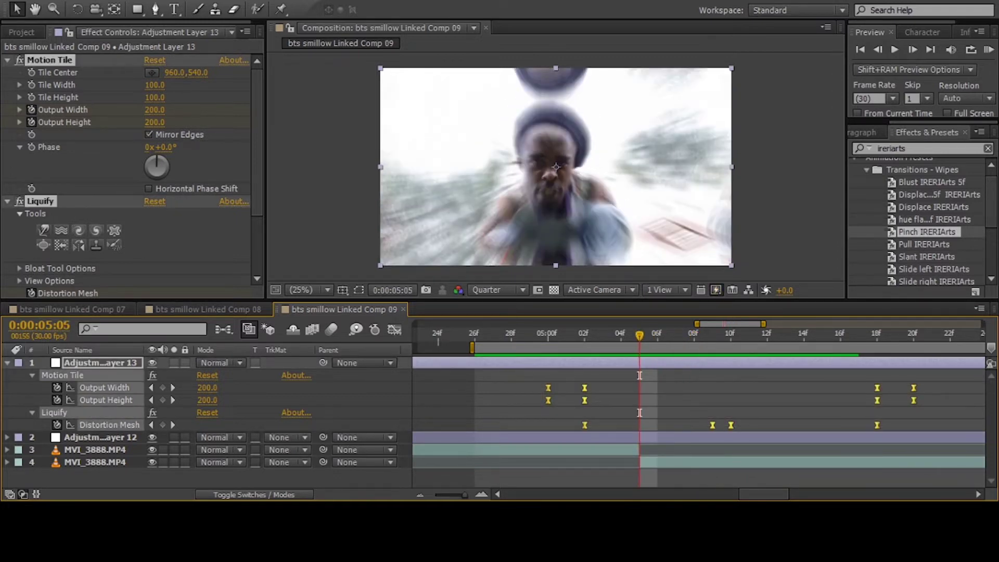
key("alt+Left")
key("alt+Left")
key("alt+Left")
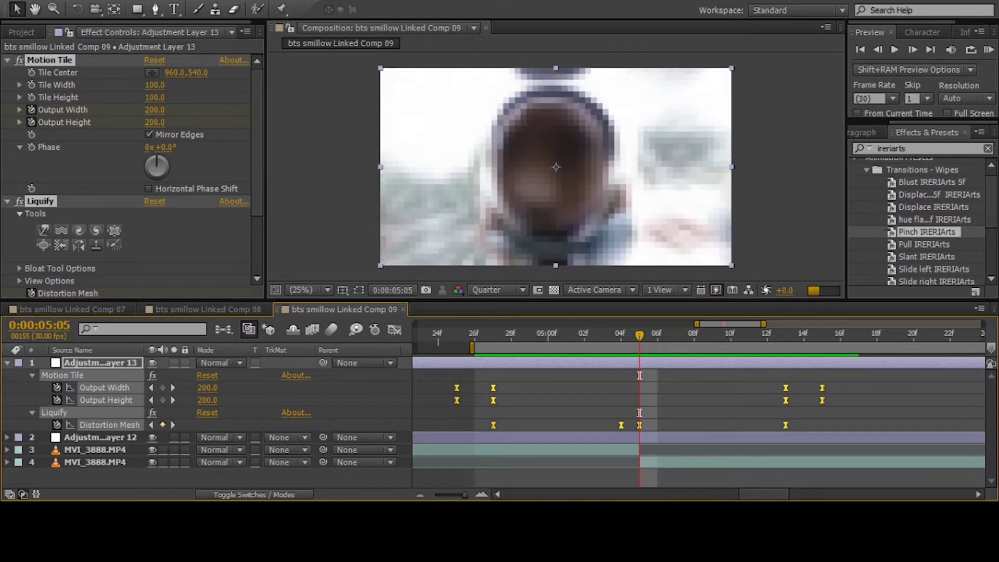
left_click_drag(472, 348, 436, 347)
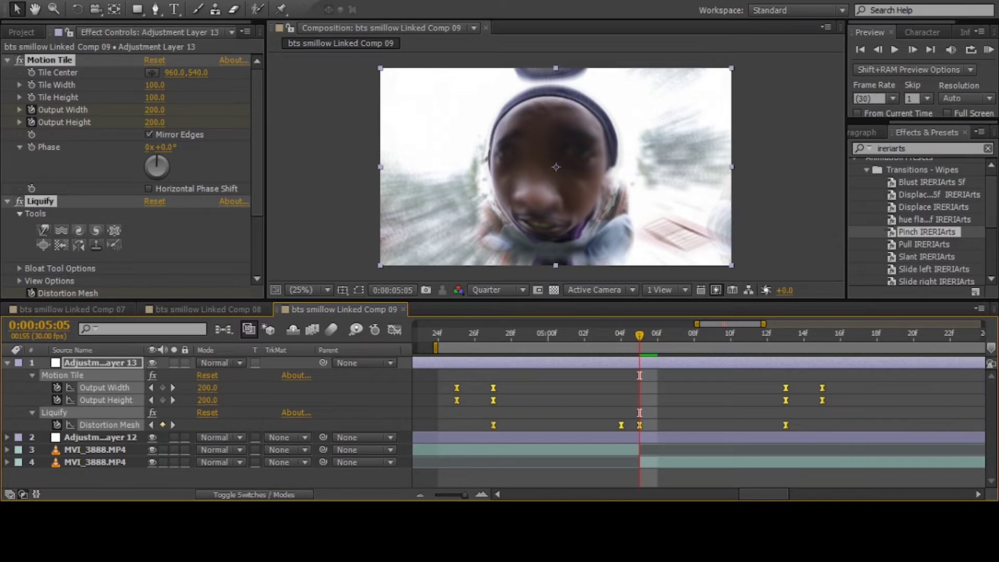
left_click(989, 50)
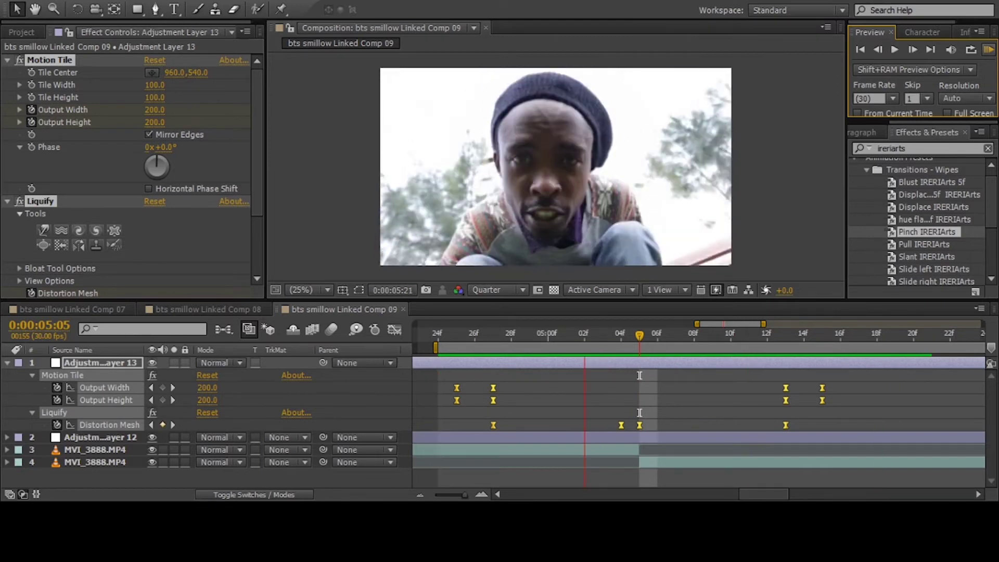
Review the frames around 5:05 and turn off the Liquify effect
key("space")
key("Page_Down")
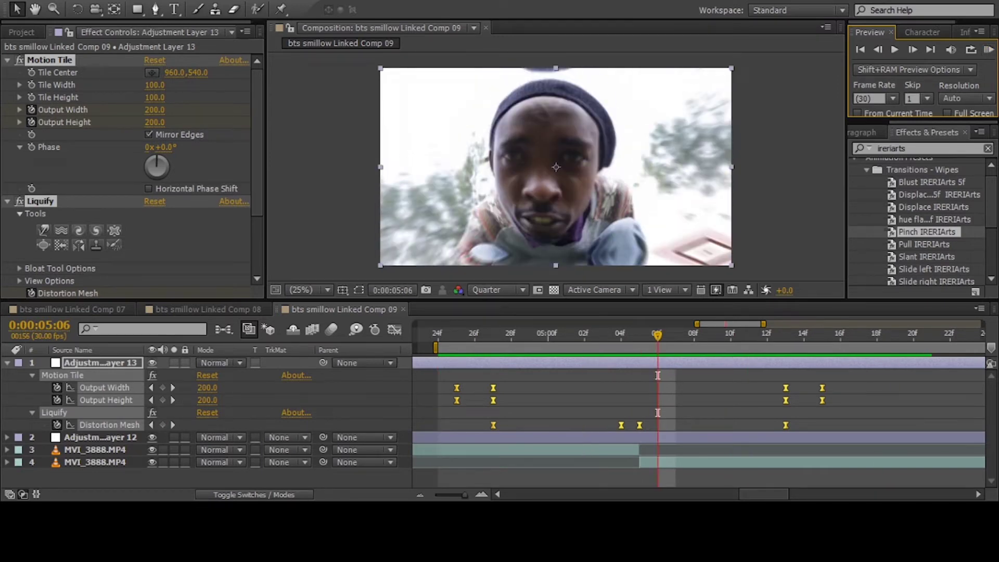
key("F2")
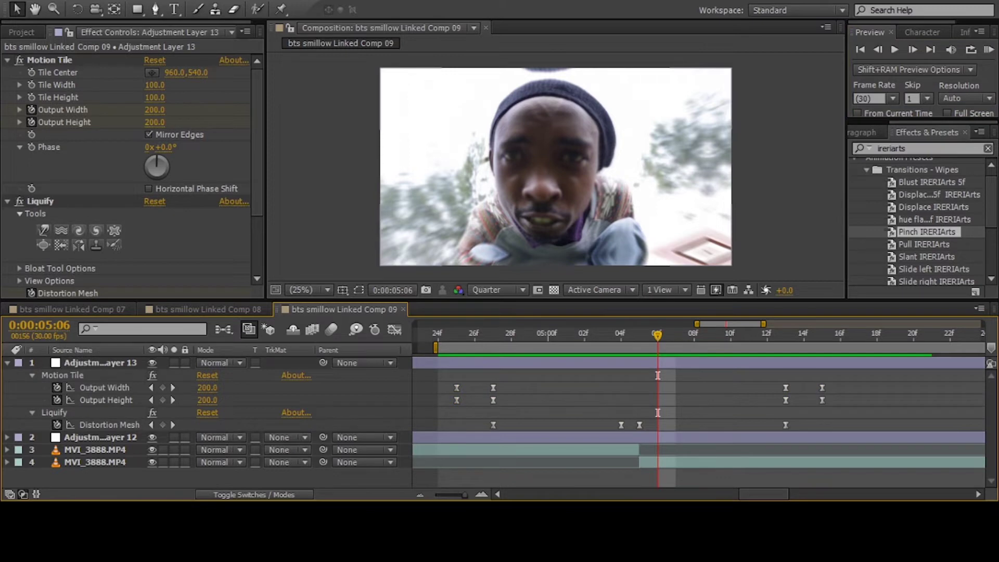
key("Page_Up")
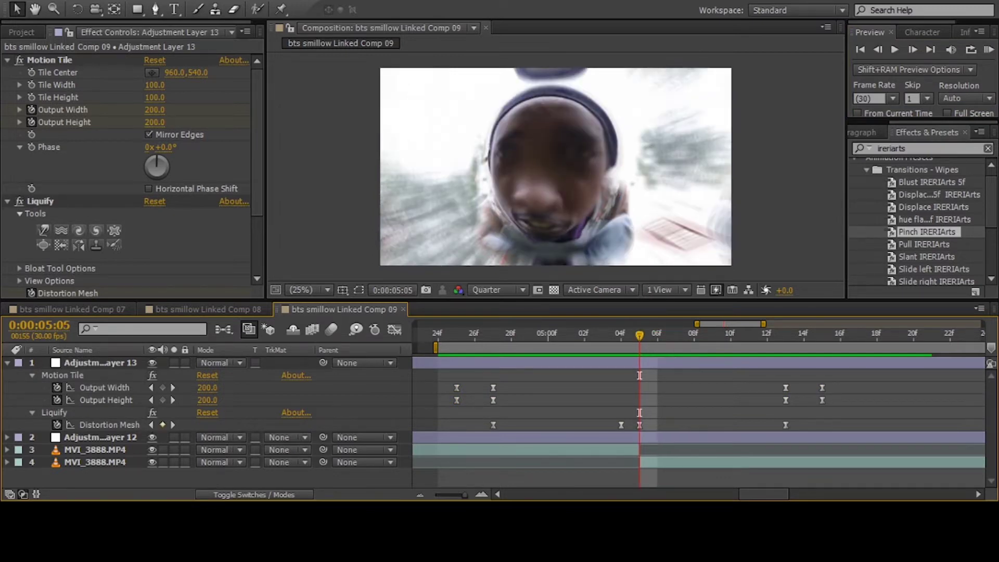
scroll(133, 171, "down", 3)
scroll(133, 172, "down", 2)
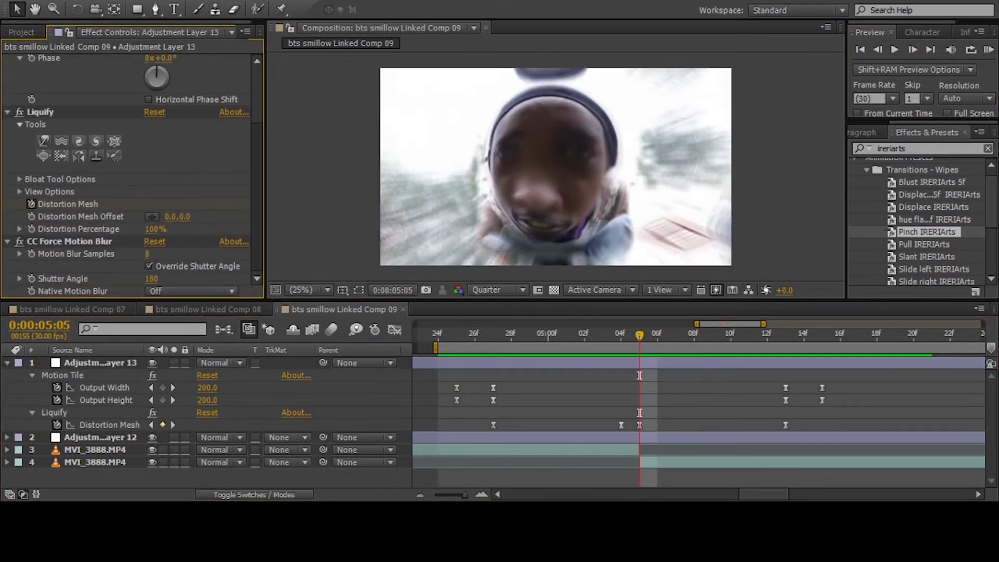
scroll(133, 172, "up", 5)
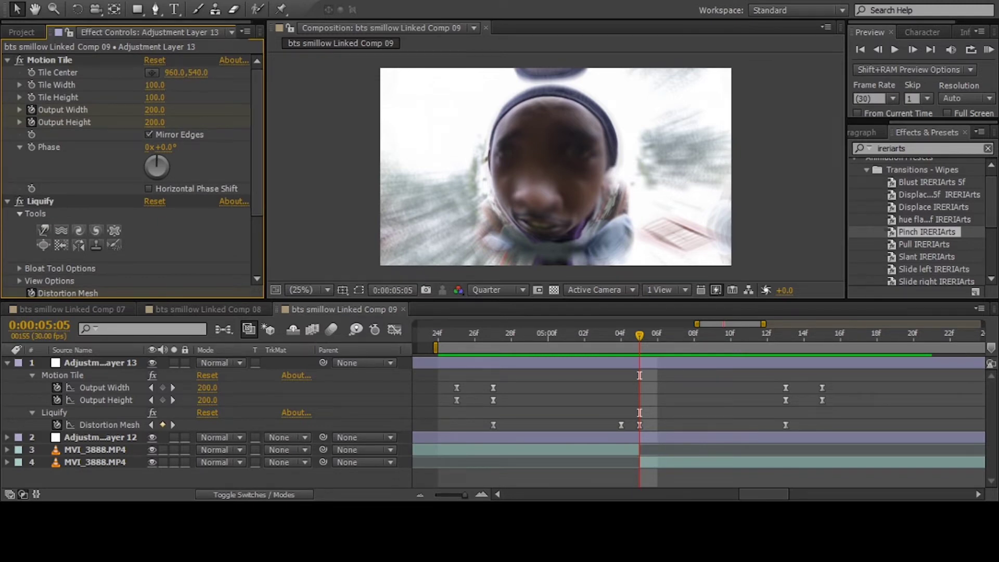
left_click(151, 412)
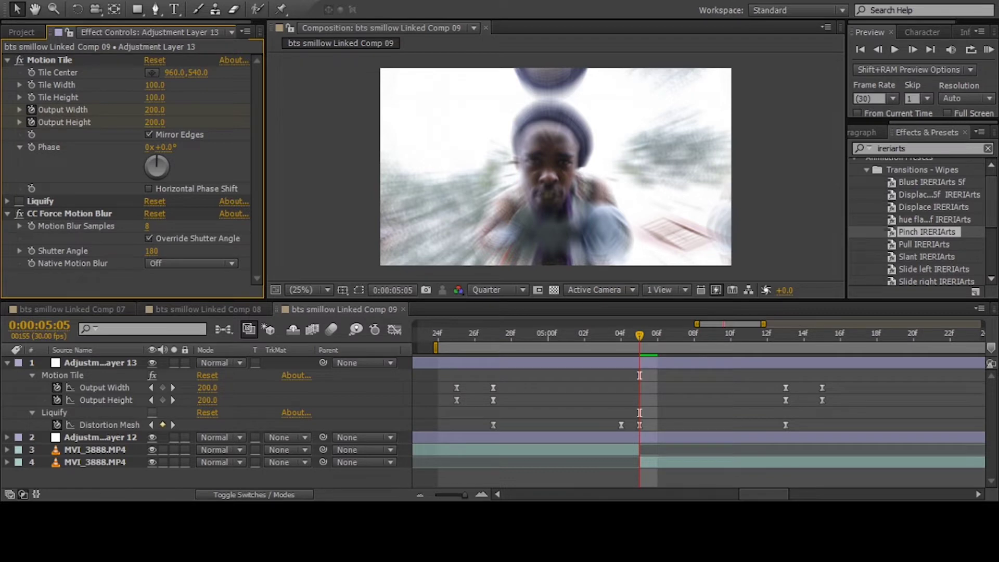
Apply the CC Lens effect to Adjustment Layer 13
left_click(100, 363)
key("F3")
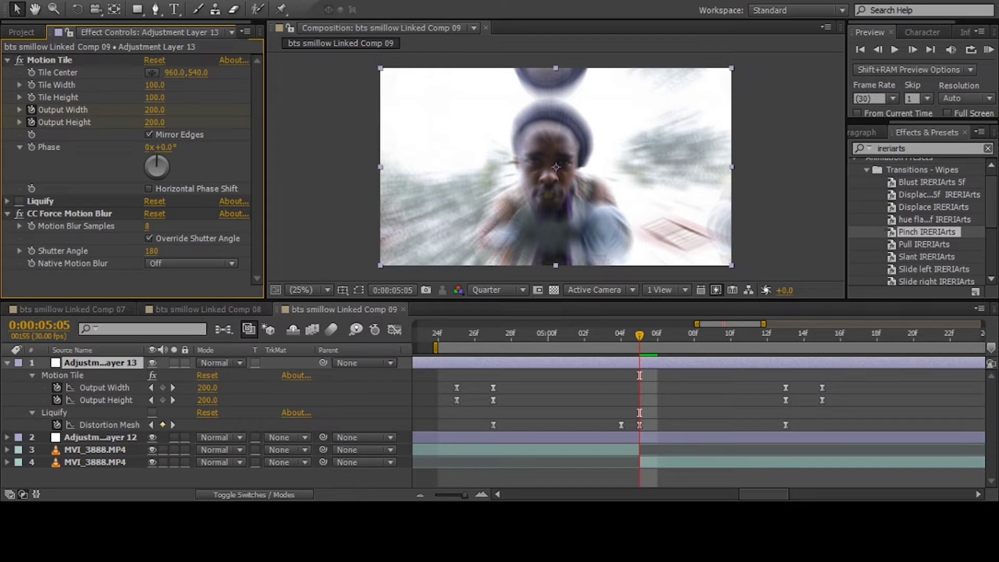
double_click(926, 232)
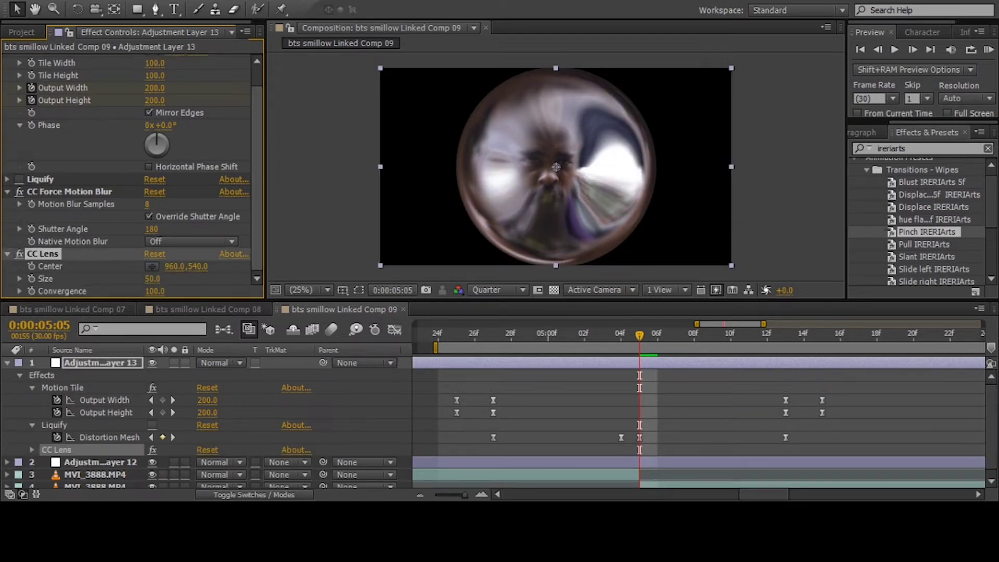
Compare CC Lens on and off, then move it above CC Force Motion Blur
left_click_drag(152, 278, 183, 278)
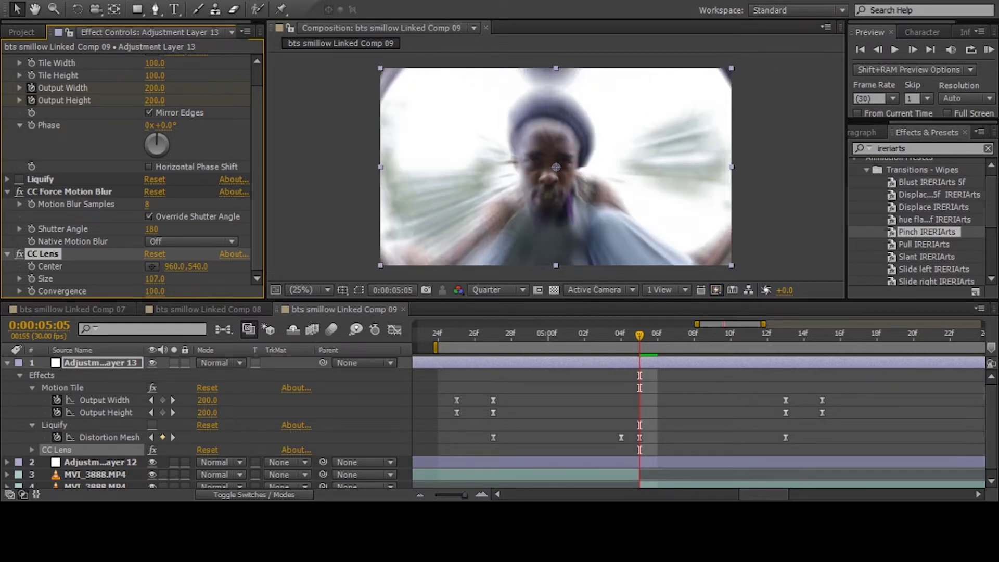
left_click(19, 254)
left_click(19, 254)
left_click(19, 253)
left_click(19, 254)
left_click_drag(43, 253, 43, 186)
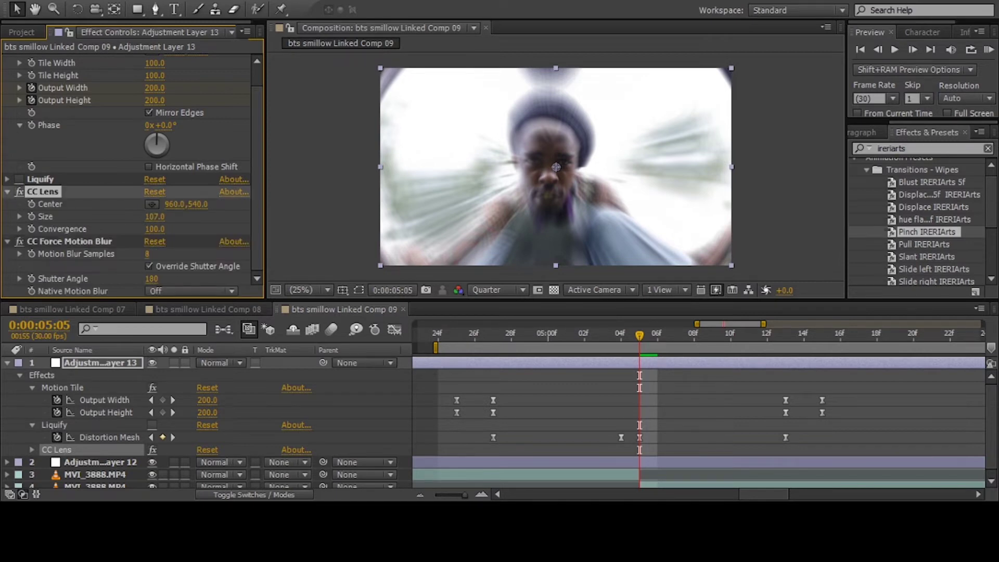
Try CC Lens Size and Convergence values such as Size 153 and Convergence 81
mouse_move(155, 217)
left_mouse_down()
mouse_move(201, 217)
mouse_move(160, 217)
left_mouse_up()
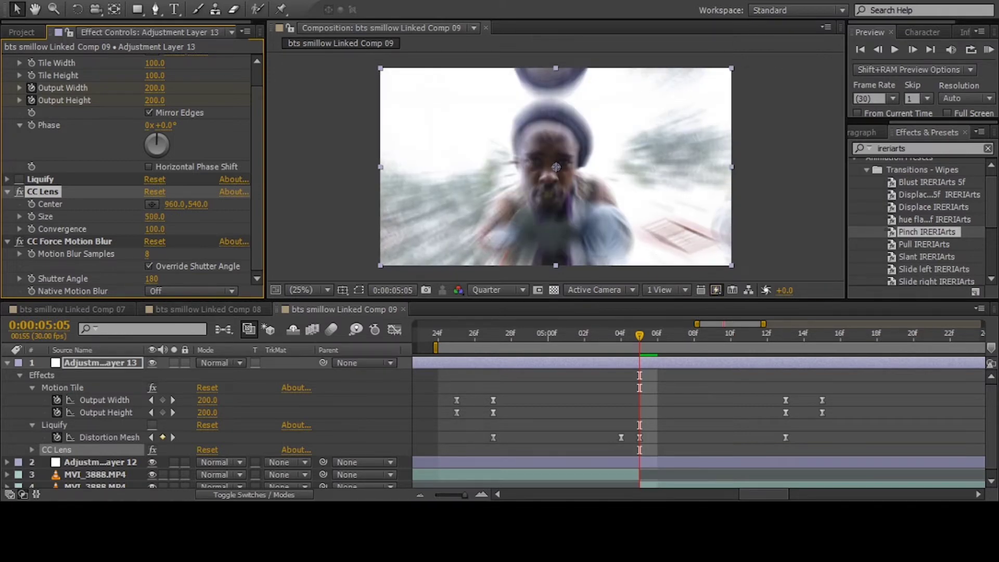
left_click(155, 229)
type("7")
key("Return")
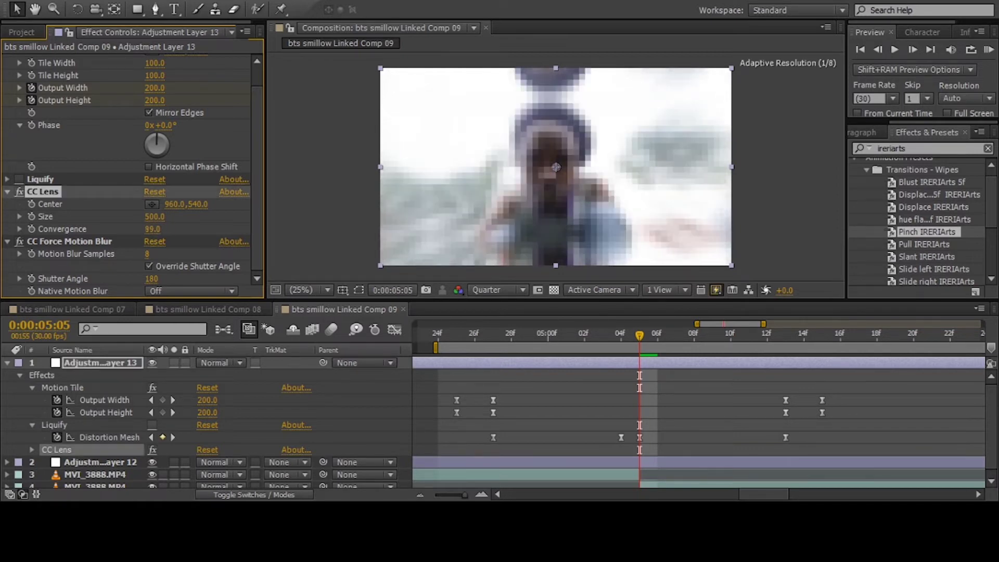
left_click(151, 229)
type("62")
key("Return")
mouse_move(155, 216)
left_mouse_down()
mouse_move(115, 216)
mouse_move(135, 217)
mouse_move(105, 229)
mouse_move(125, 229)
left_mouse_up()
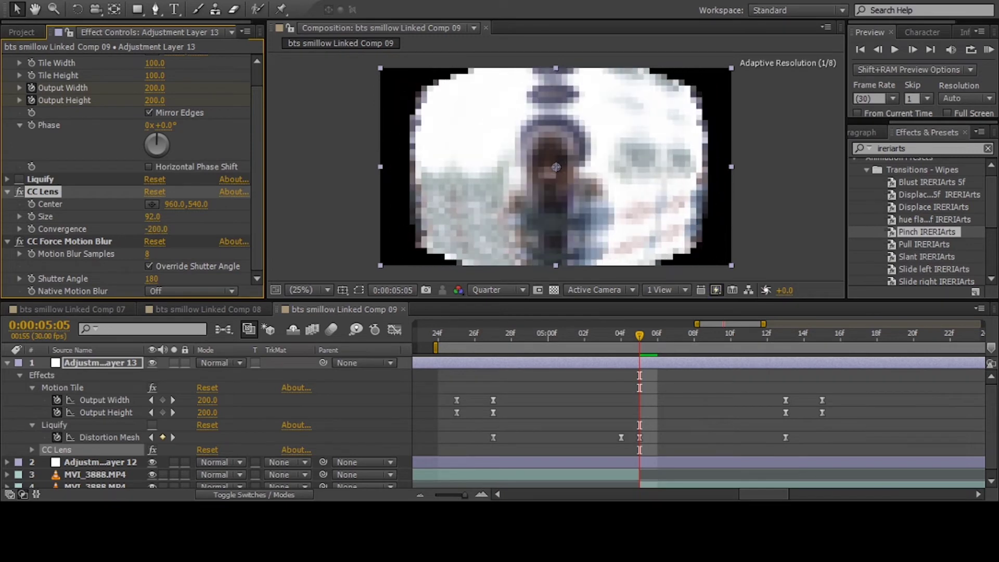
left_click(154, 216)
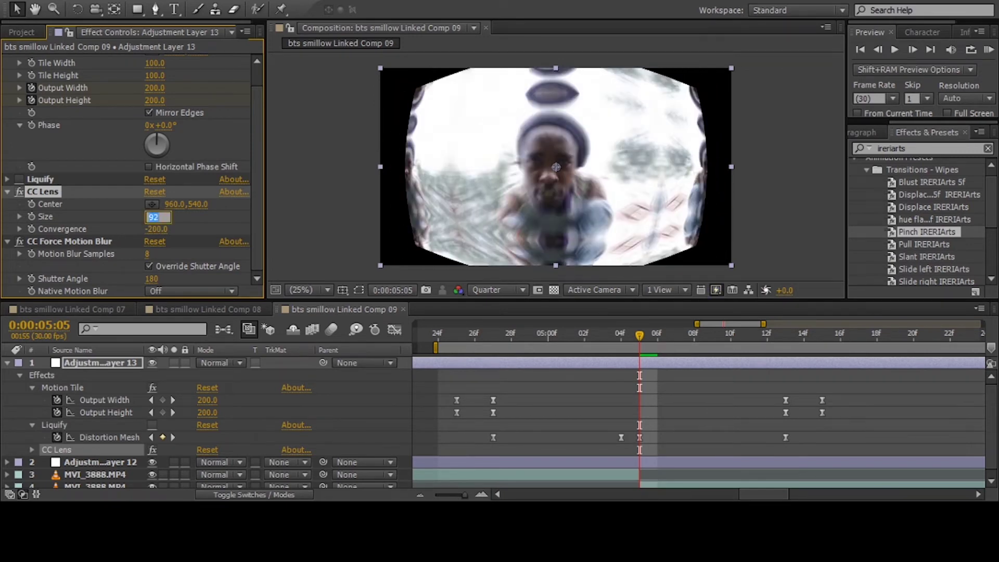
type("153")
key("Return")
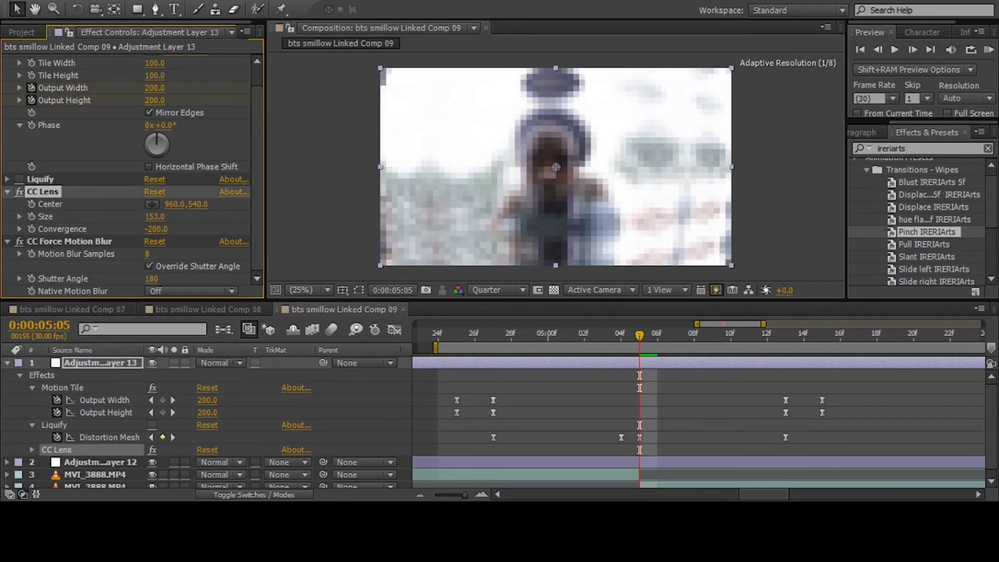
left_click_drag(156, 229, 281, 229)
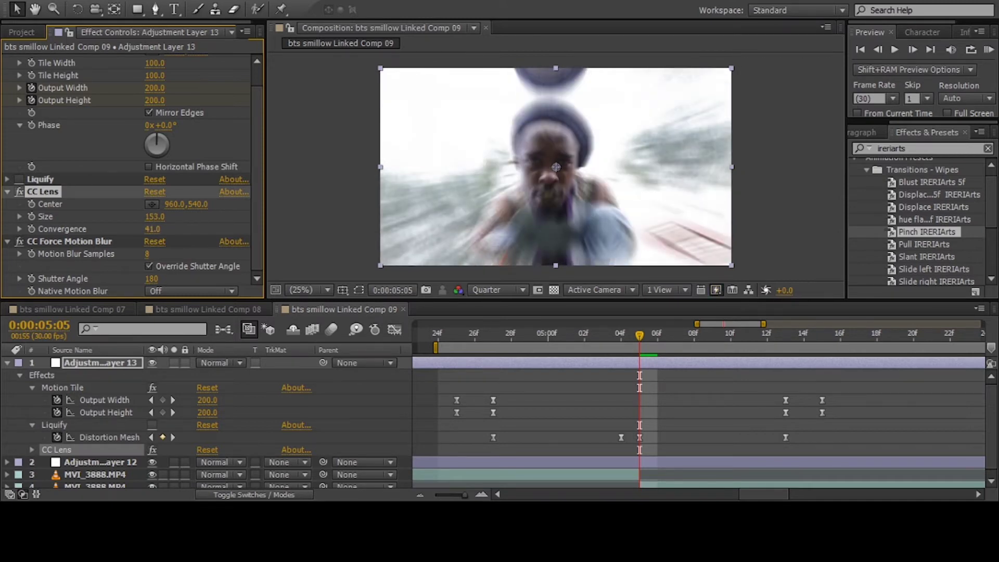
left_click_drag(152, 229, 194, 229)
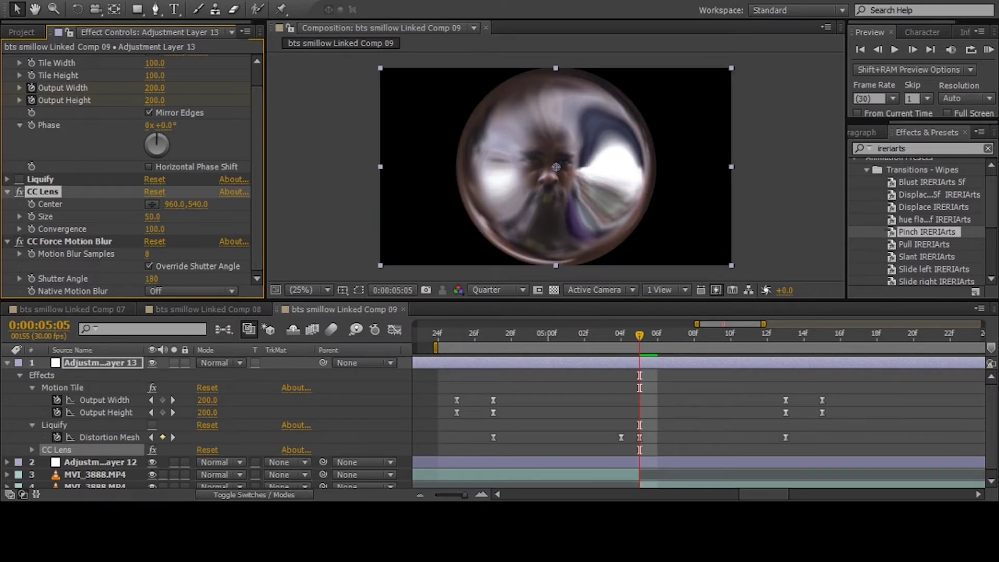
Settle CC Lens at Size 100 and Convergence 0
left_click(153, 217)
type("100")
key("Return")
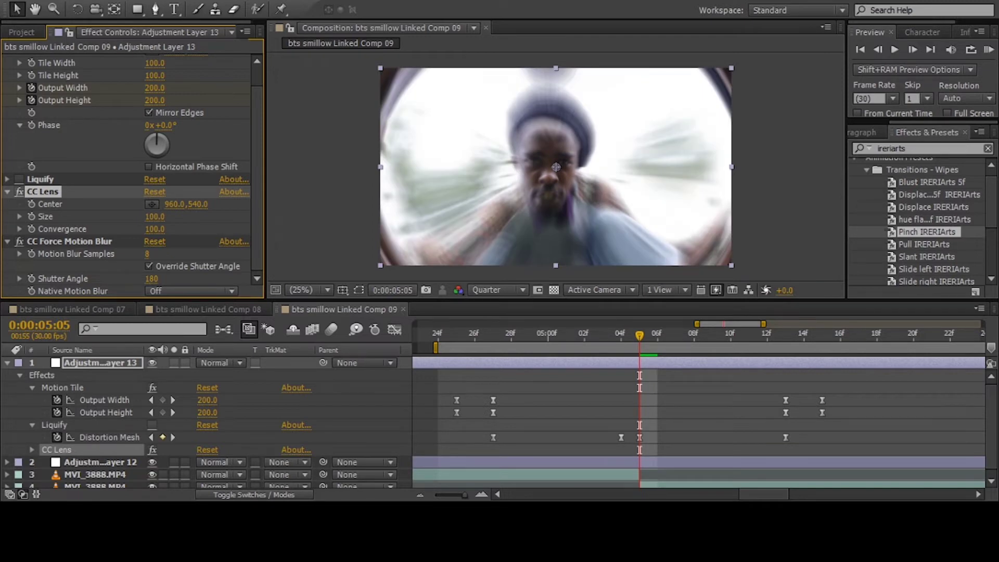
left_click_drag(155, 229, 104, 228)
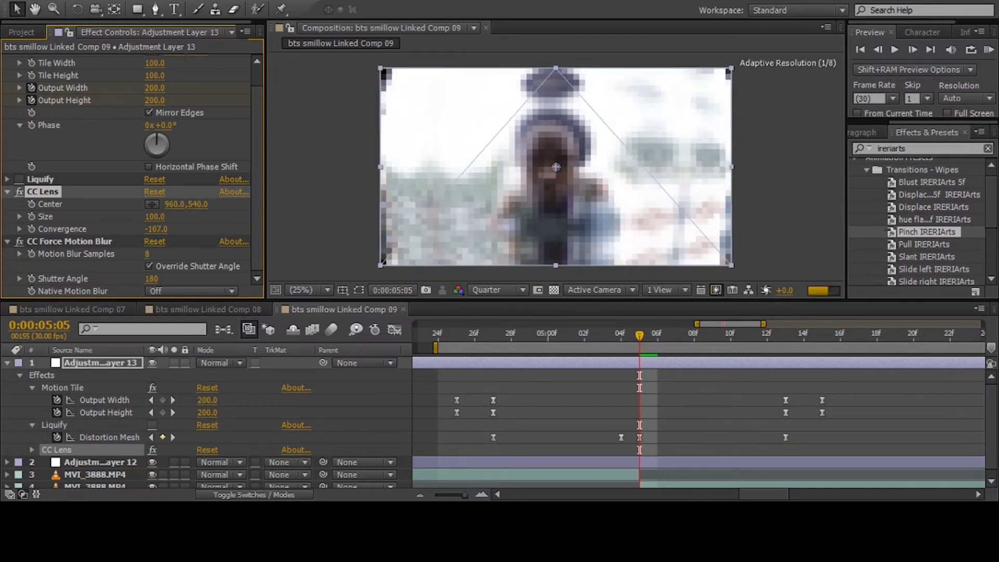
key("space")
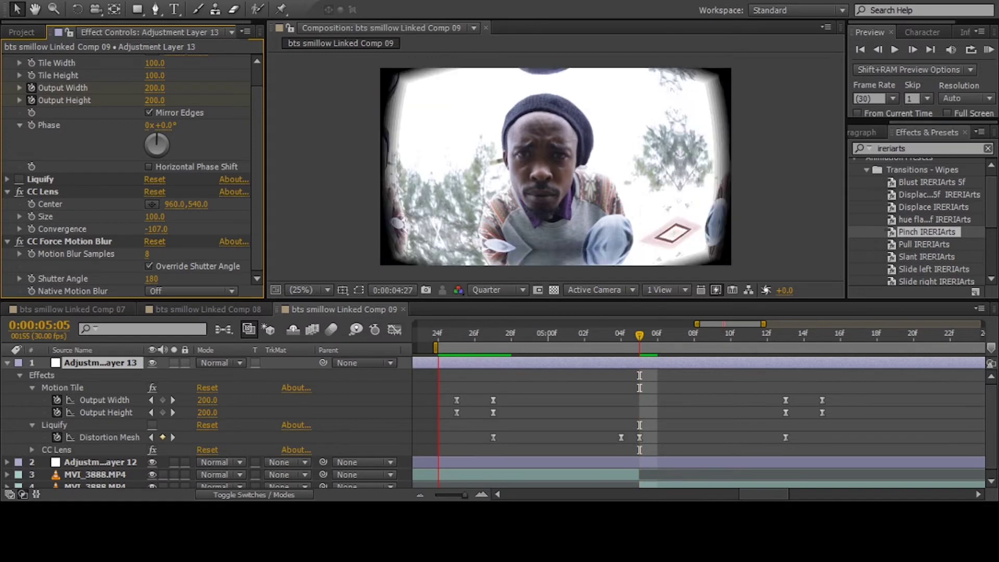
left_click(157, 229)
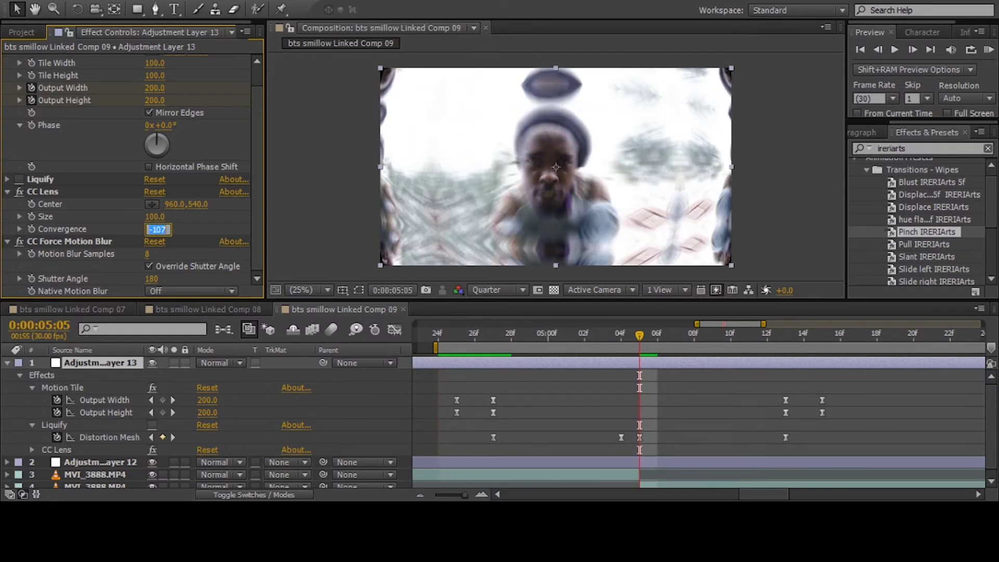
type("0")
key("Return")
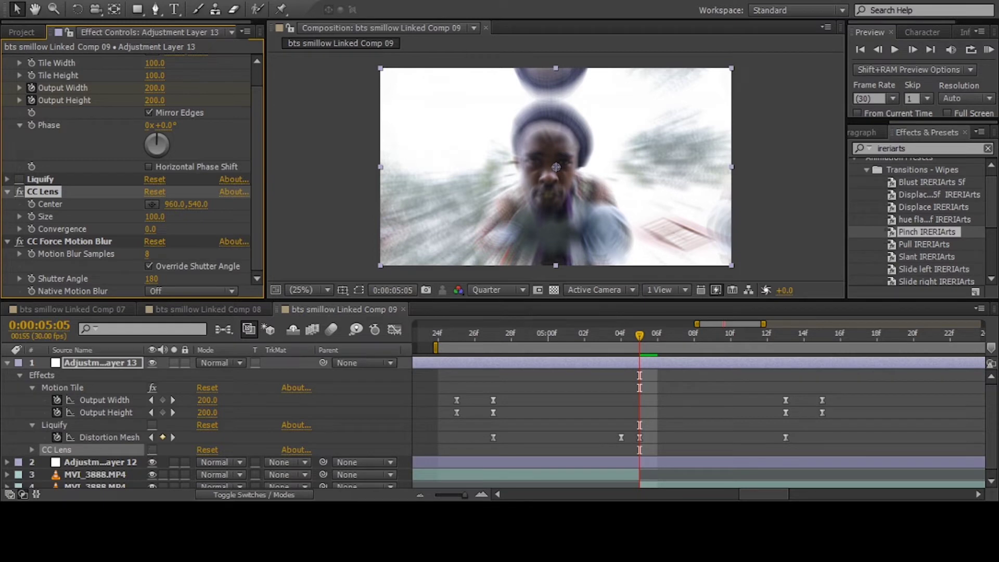
Enable Convergence keyframing, add a keyframe at 5:13, and collapse Motion Tile and Liquify
left_click(493, 333)
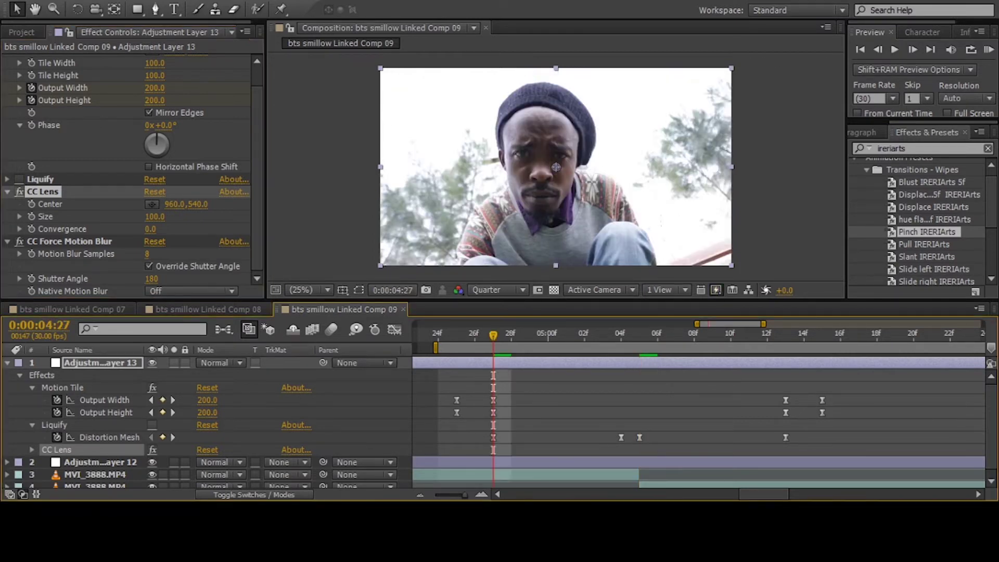
left_click(31, 229)
left_click(786, 333)
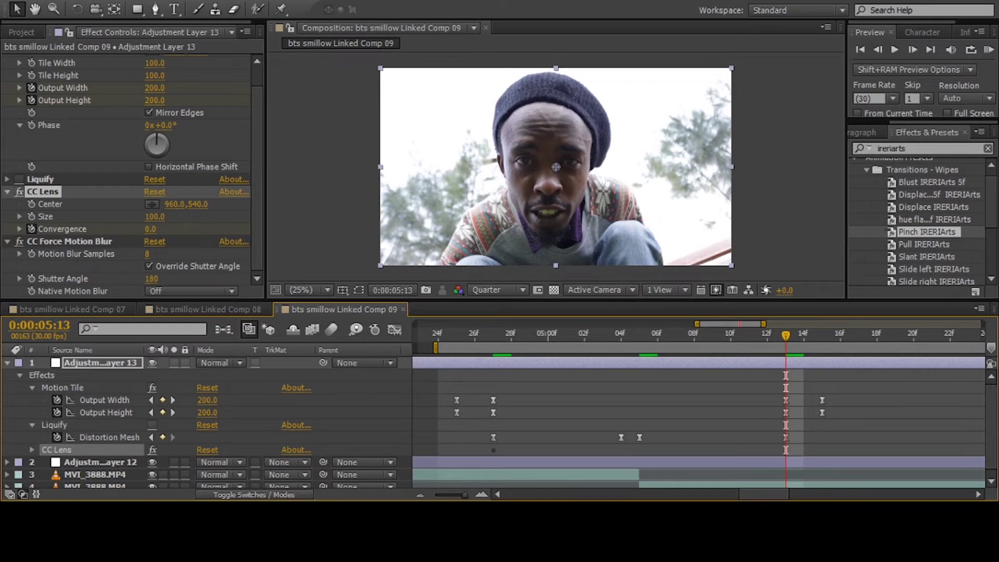
key("u")
key("u")
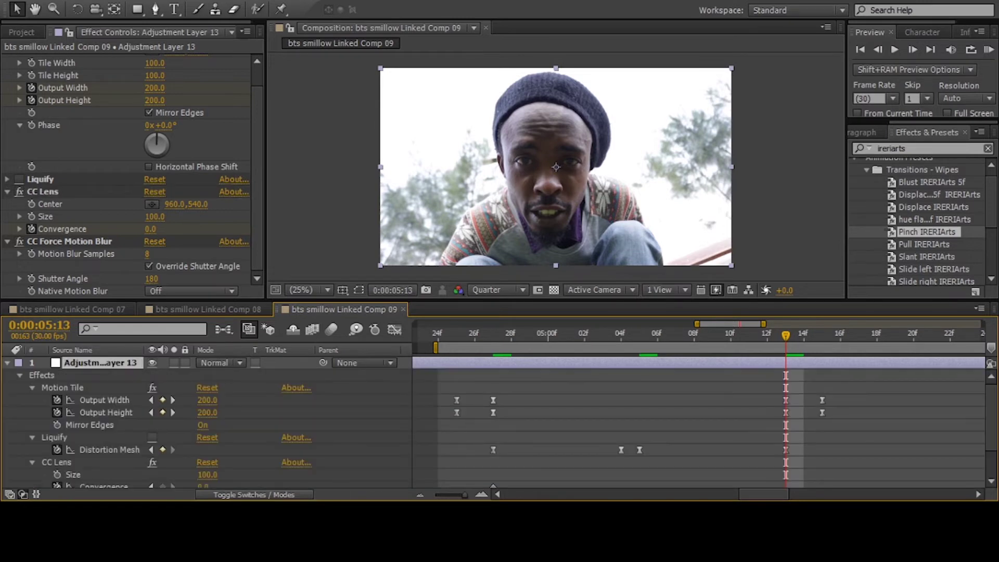
left_click(33, 437)
left_click(33, 387)
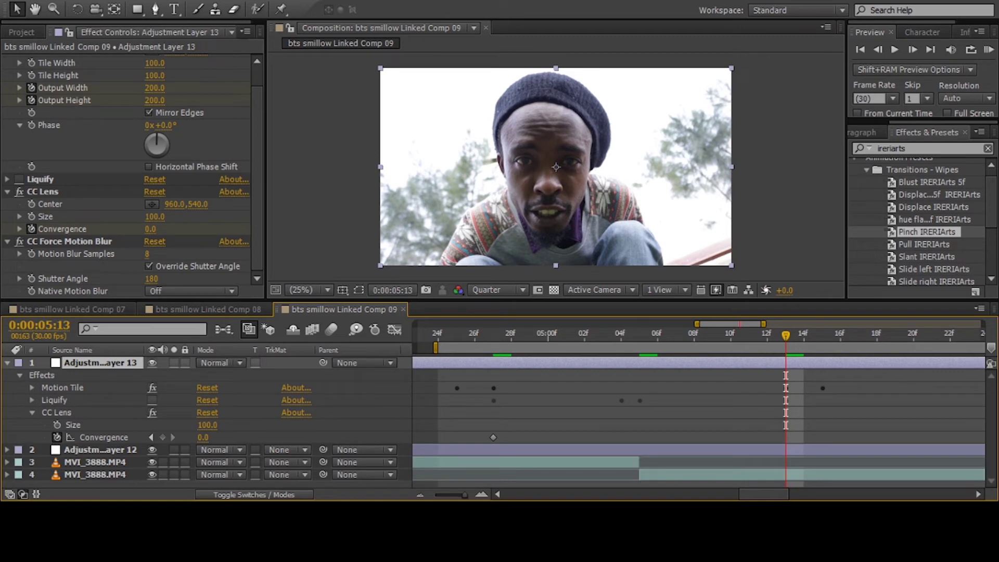
left_click(162, 437)
key("j")
key("j")
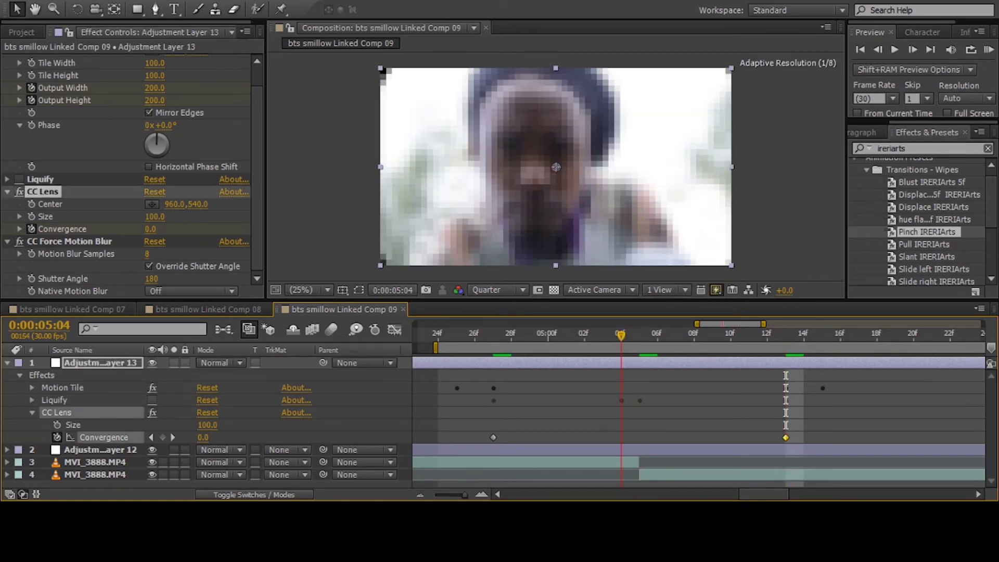
left_click(32, 399)
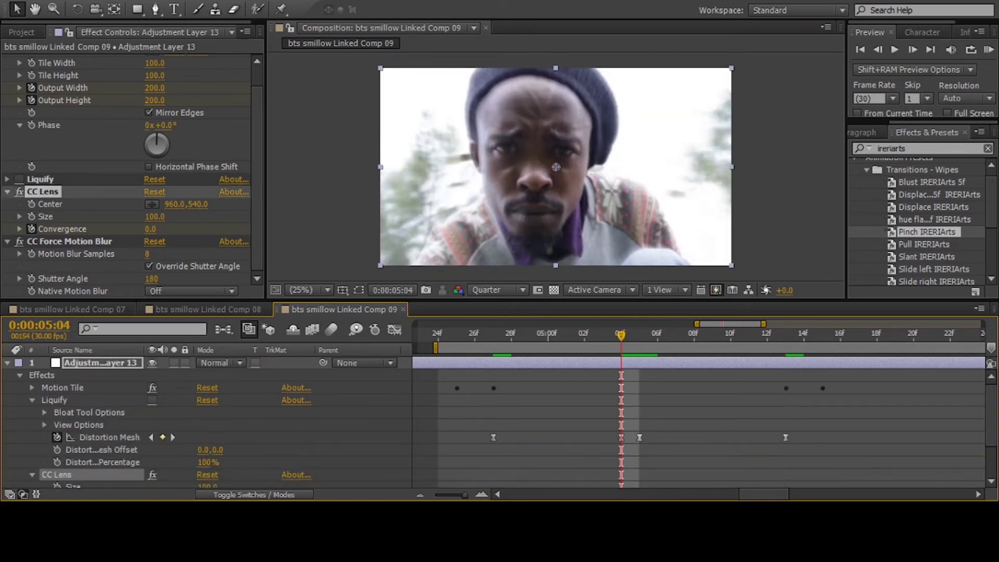
left_click(33, 400)
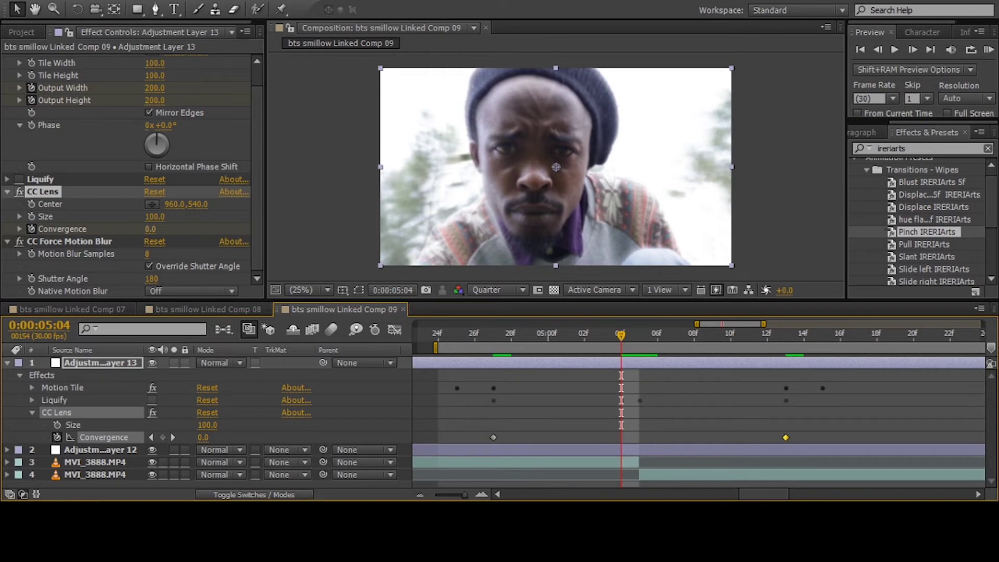
Keyframe Convergence at 100 on 5:04 and -90.1 on 5:05, then preview
left_click_drag(150, 229, 180, 229)
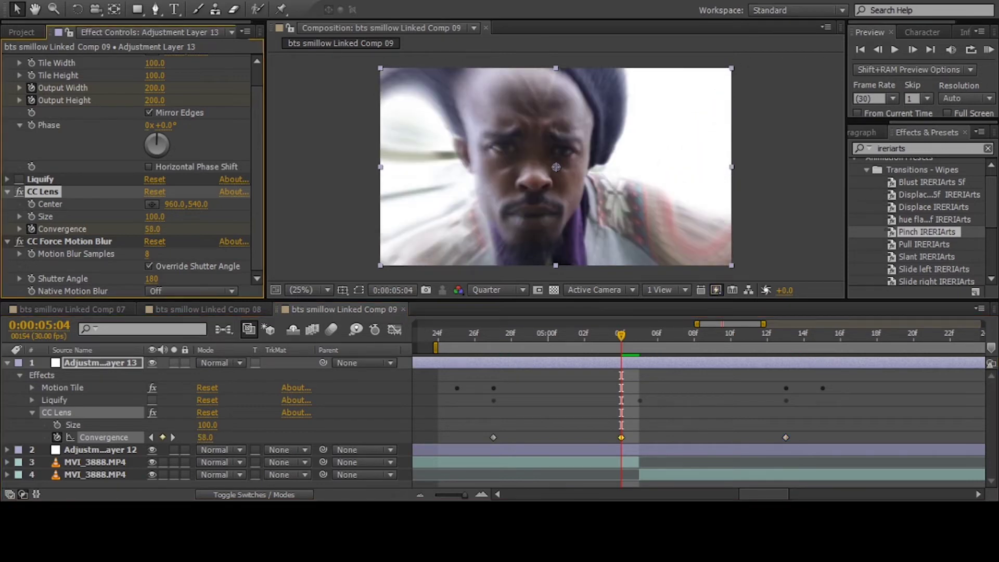
left_click_drag(152, 229, 175, 229)
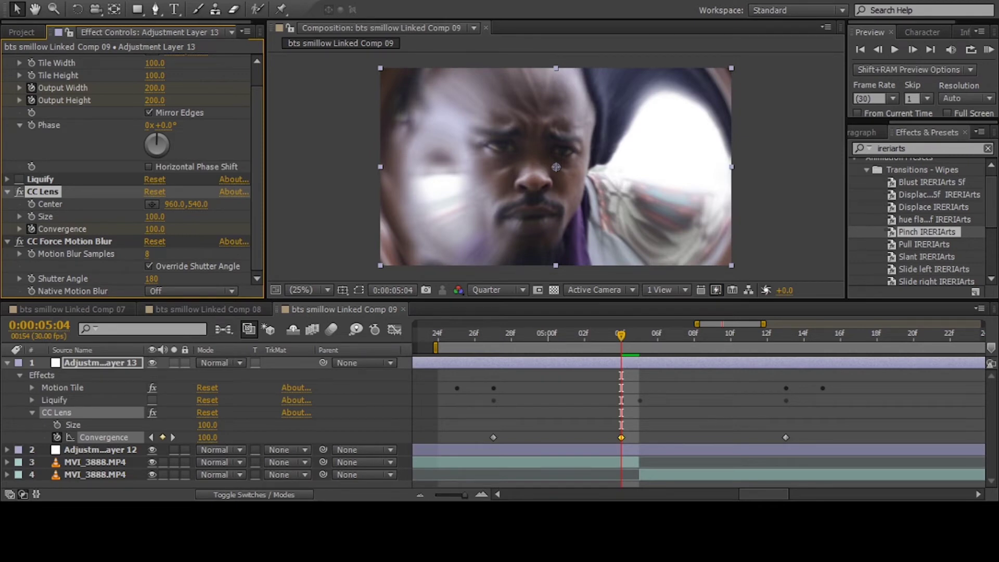
key("Page_Down")
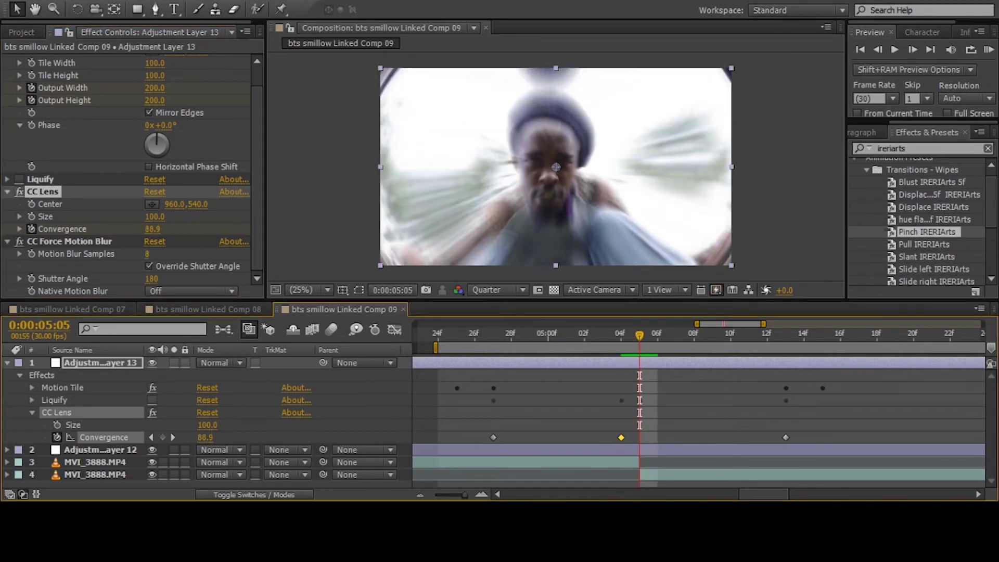
mouse_move(153, 229)
left_mouse_down()
mouse_move(104, 229)
mouse_move(172, 229)
left_mouse_up()
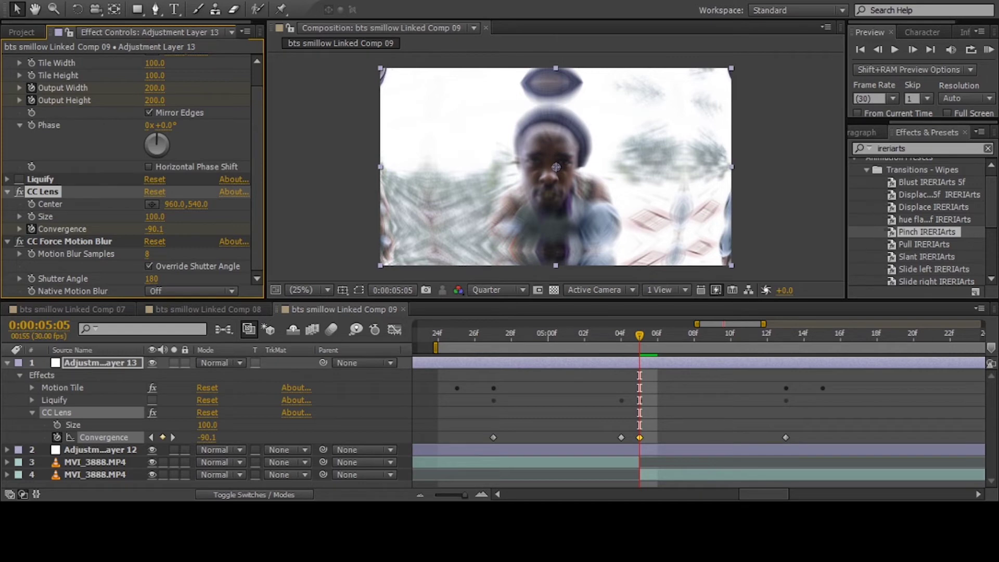
key("KP_0")
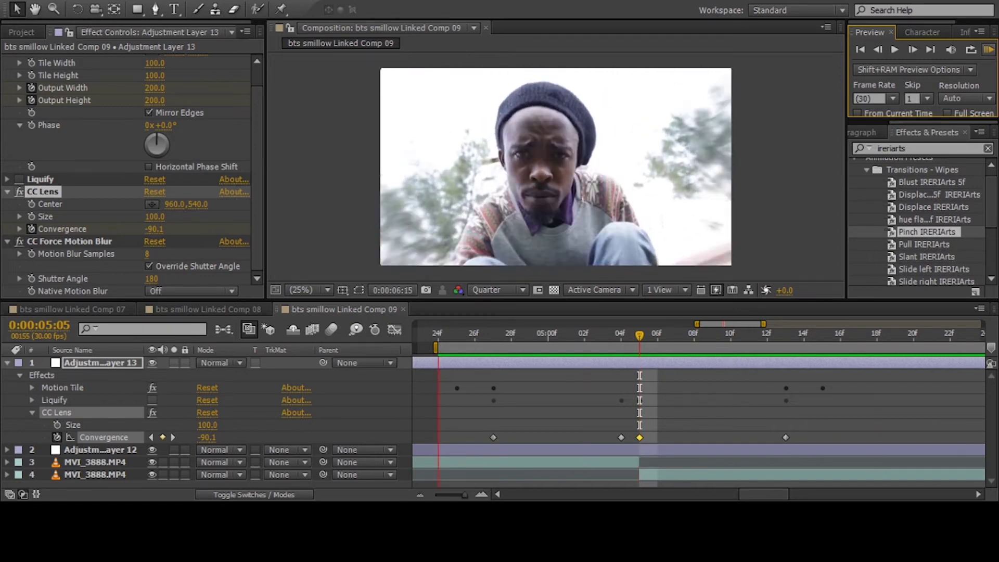
Hide Adjustment Layer 12 and preview the fisheye zoom transition twice
key("space")
left_click(7, 363)
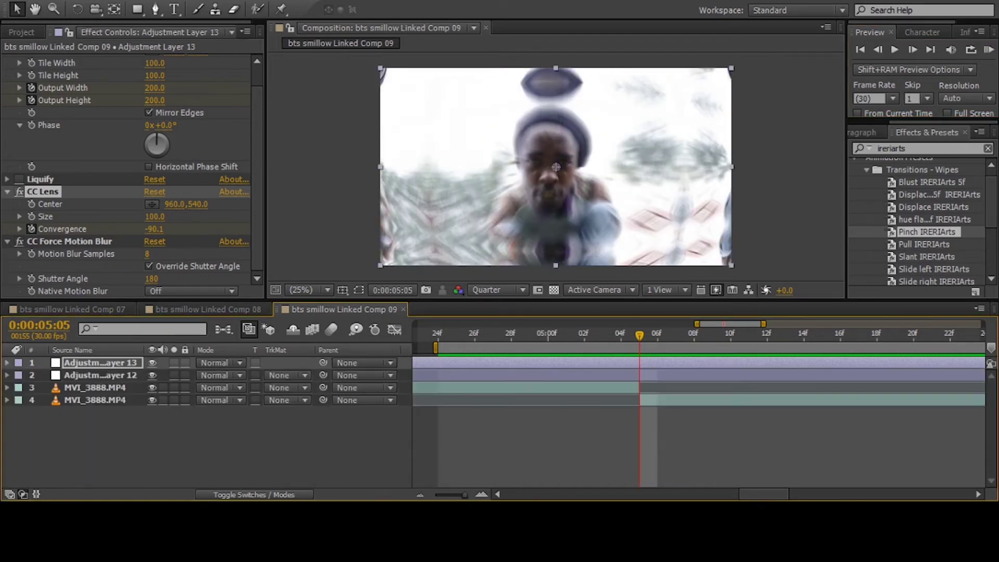
left_click(151, 376)
key("KP_0")
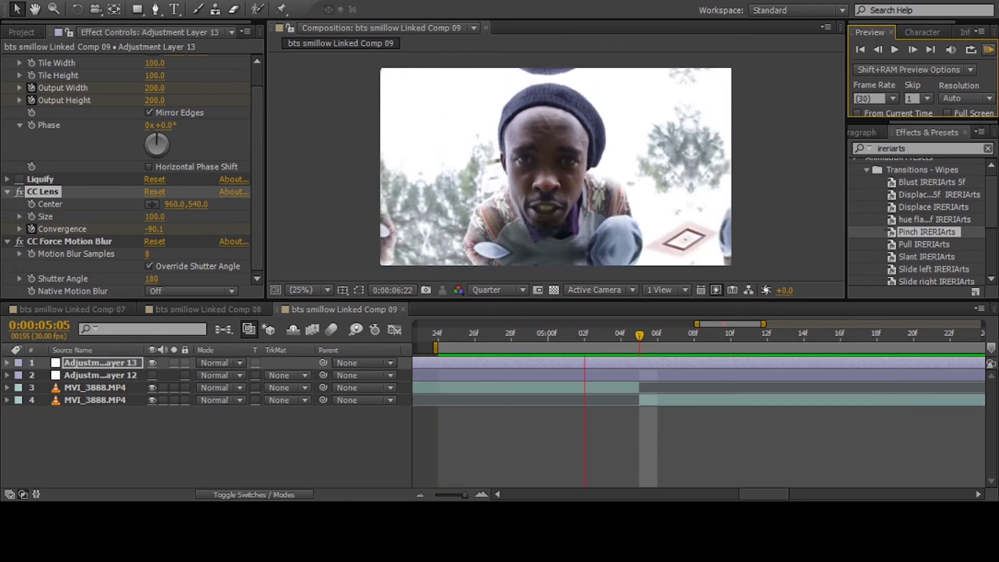
key("space")
key("KP_0")
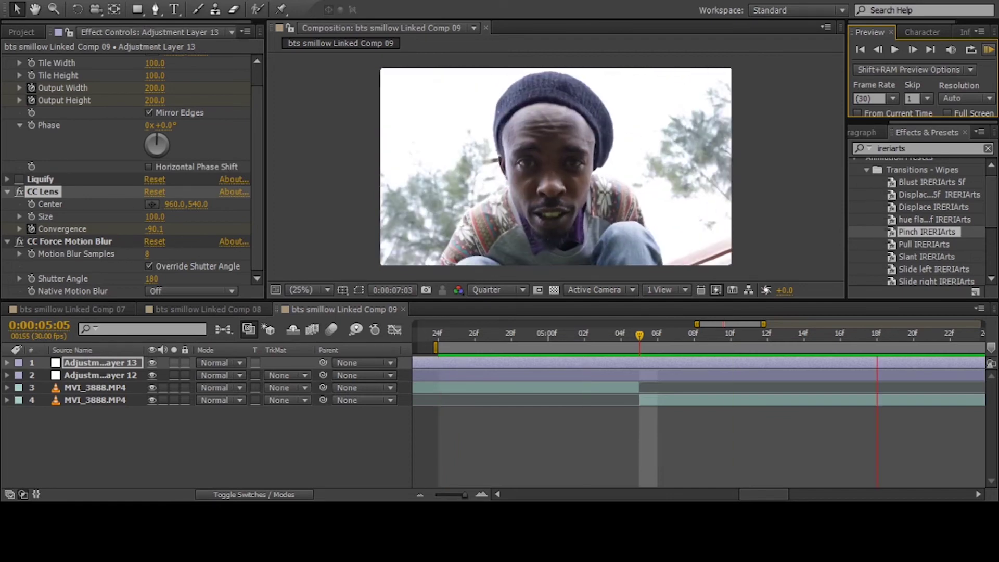
key("space")
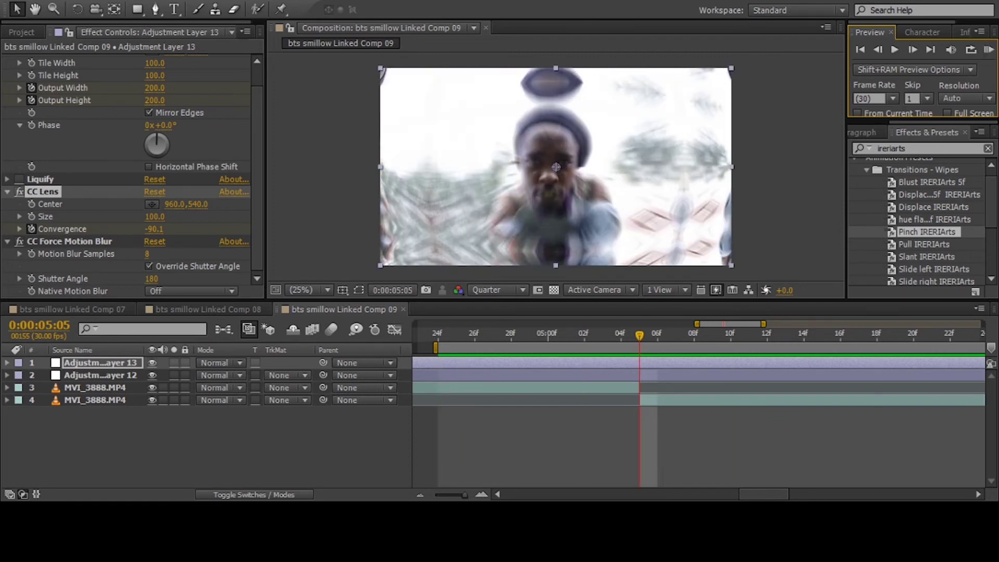
Zoom the timeline out to the full comp length and delete the Liquify effect
key("semicolon")
key("shift+Page_Down")
key("Page_Down")
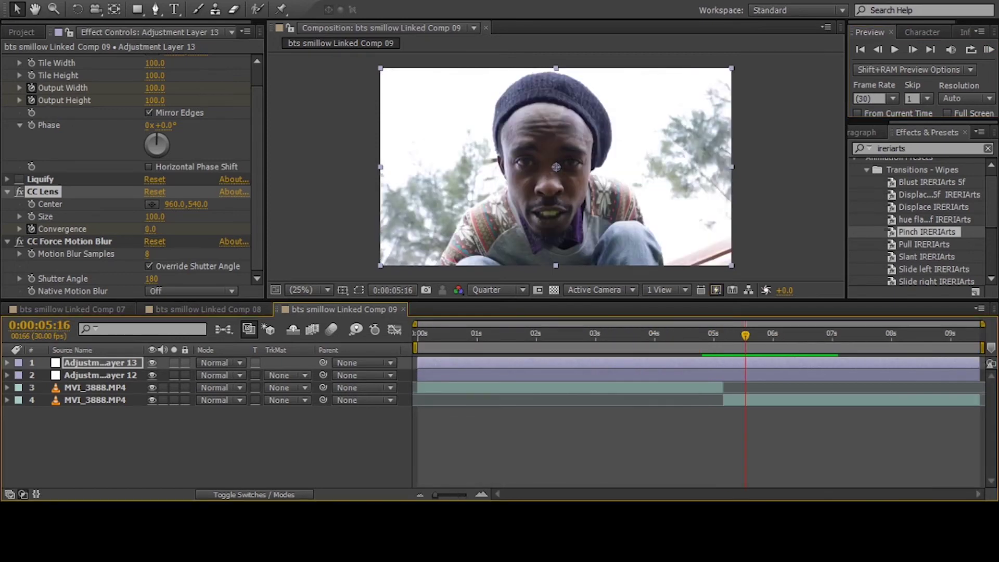
scroll(133, 177, "up", 2)
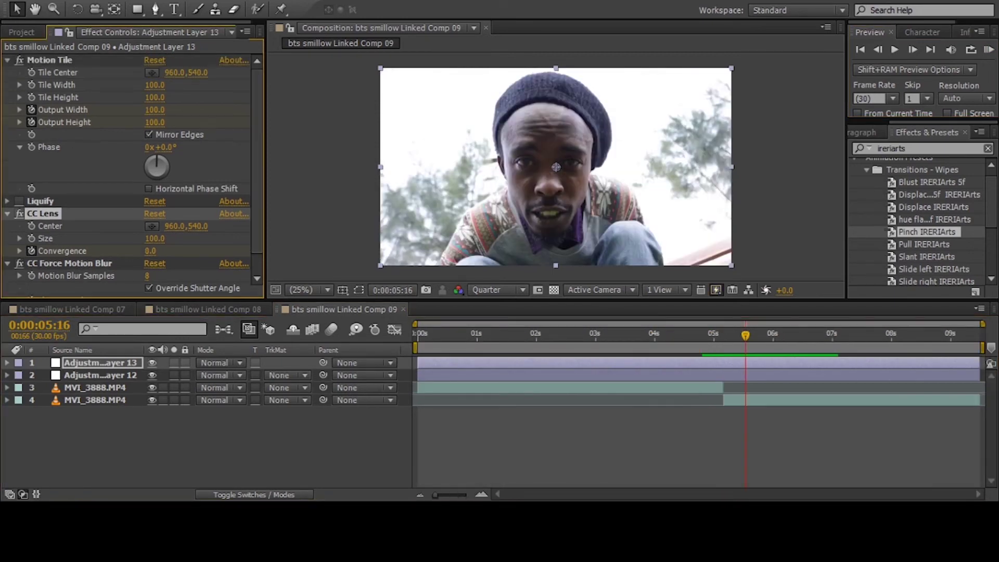
left_click(40, 200)
key("Delete")
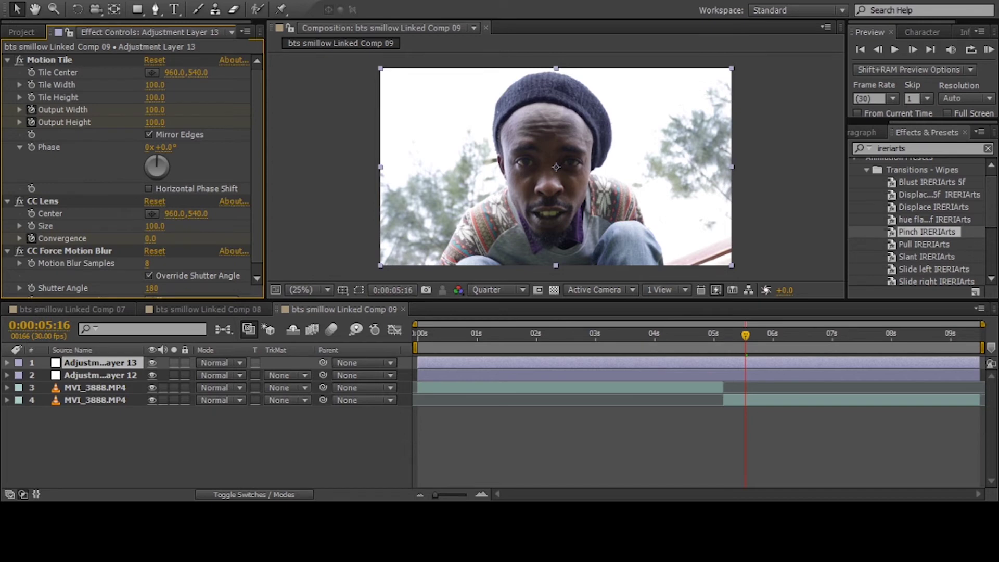
Collapse Motion Tile, CC Lens and CC Force Motion Blur, then select all three together
left_click(7, 59)
left_click(7, 72)
left_click(7, 85)
left_click(50, 60)
key("ctrl+a")
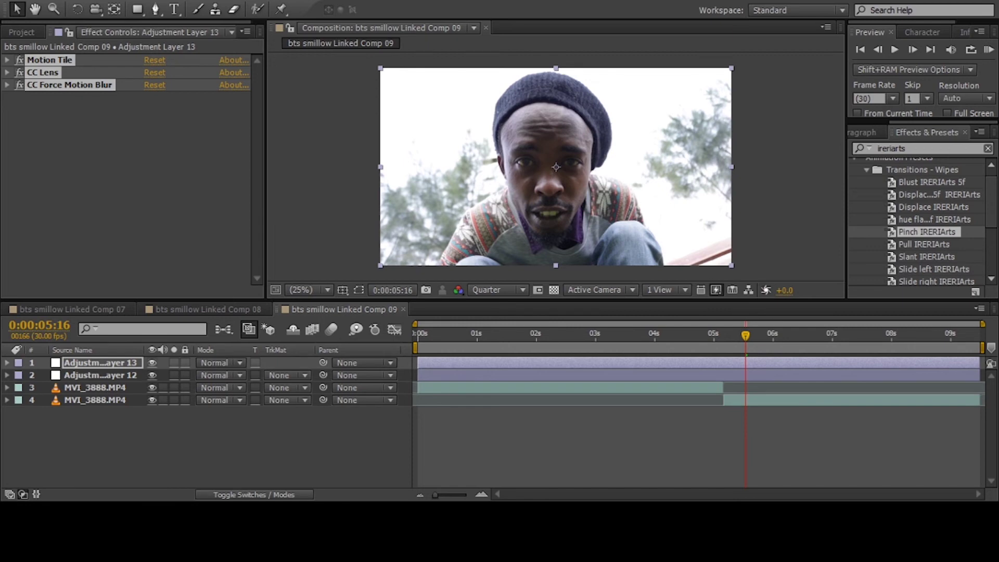
Toggle composition motion blur on and off, then render the viewer at full resolution
left_click(375, 329)
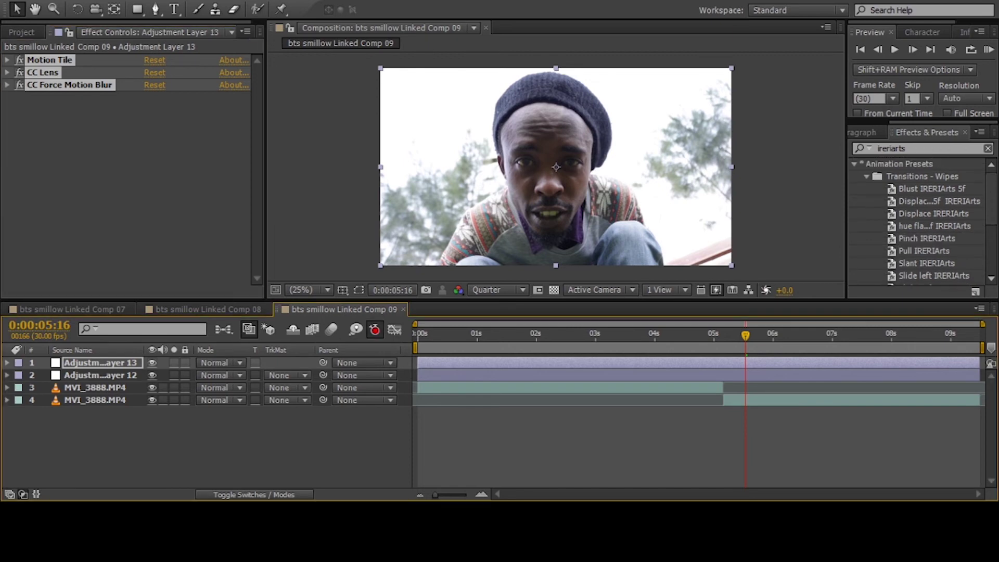
left_click(375, 329)
key("backslash")
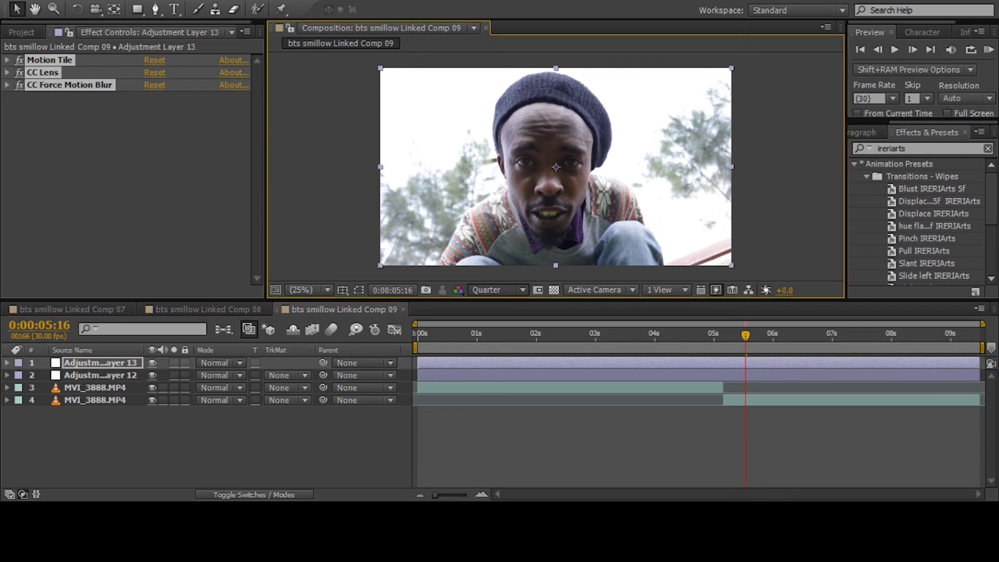
key("ctrl+j")
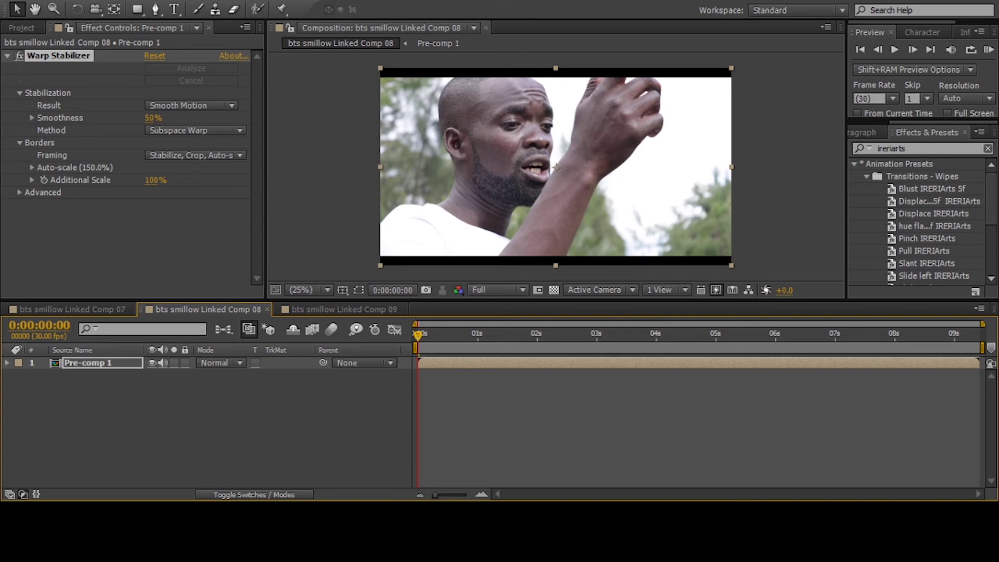
Scale Pre-comp 1 up to 119% and back down to 111% to hide the borders
key("F3")
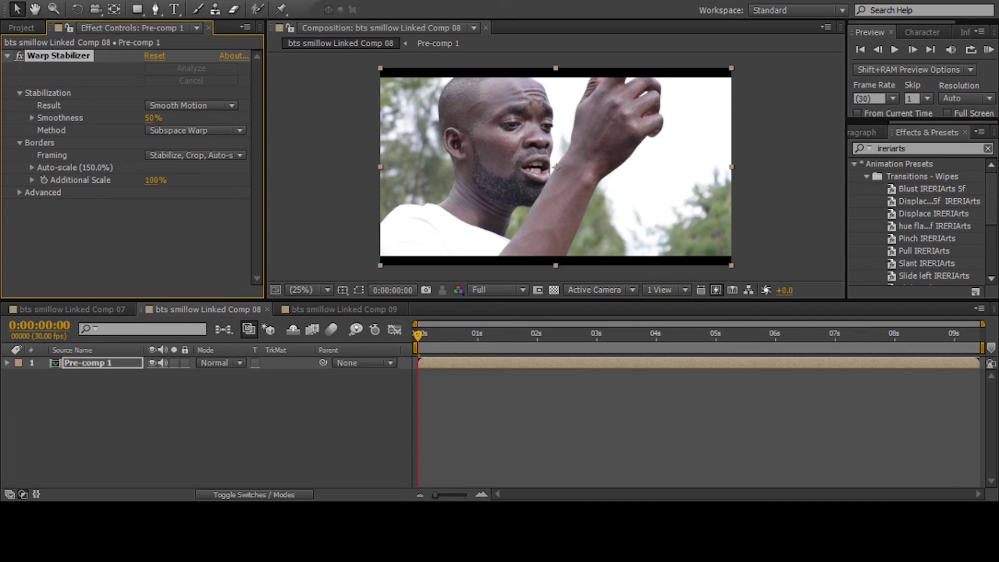
key("ctrl+shift+a")
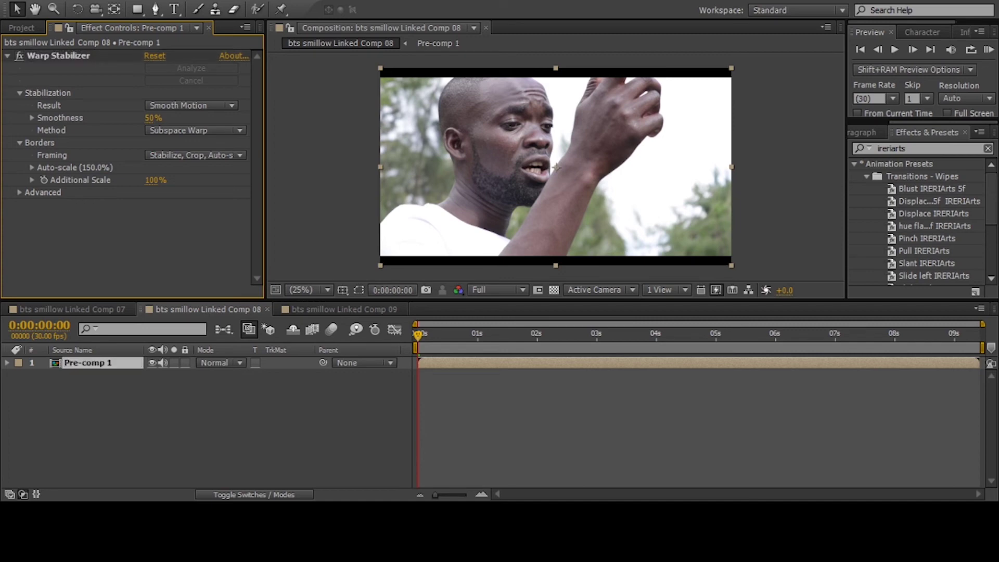
key("s")
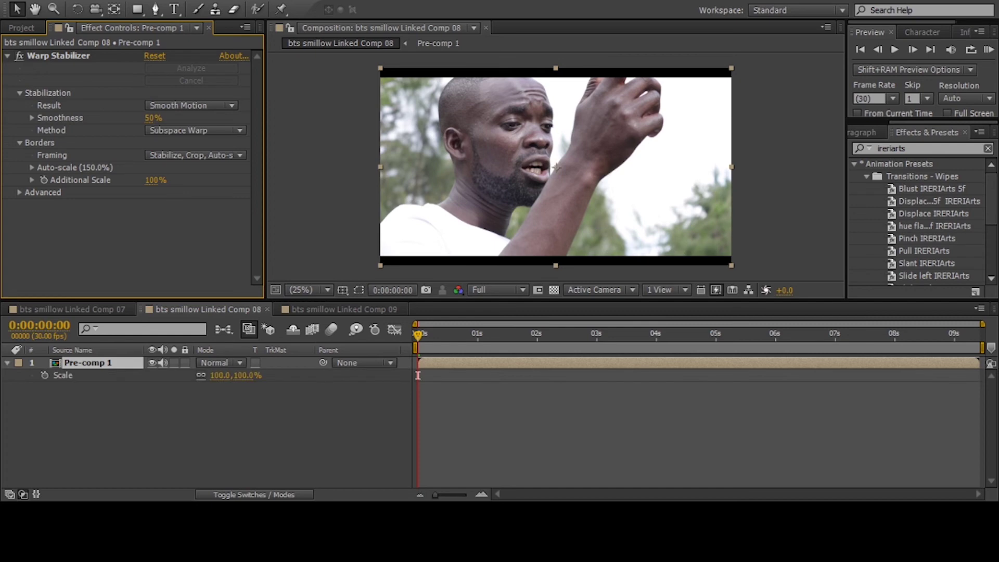
left_click(418, 376)
key("alt+KP_Add")
key("alt+KP_Add")
key("alt+KP_Add")
key("alt+KP_Add")
key("alt+KP_Add")
key("alt+KP_Add")
key("alt+KP_Add")
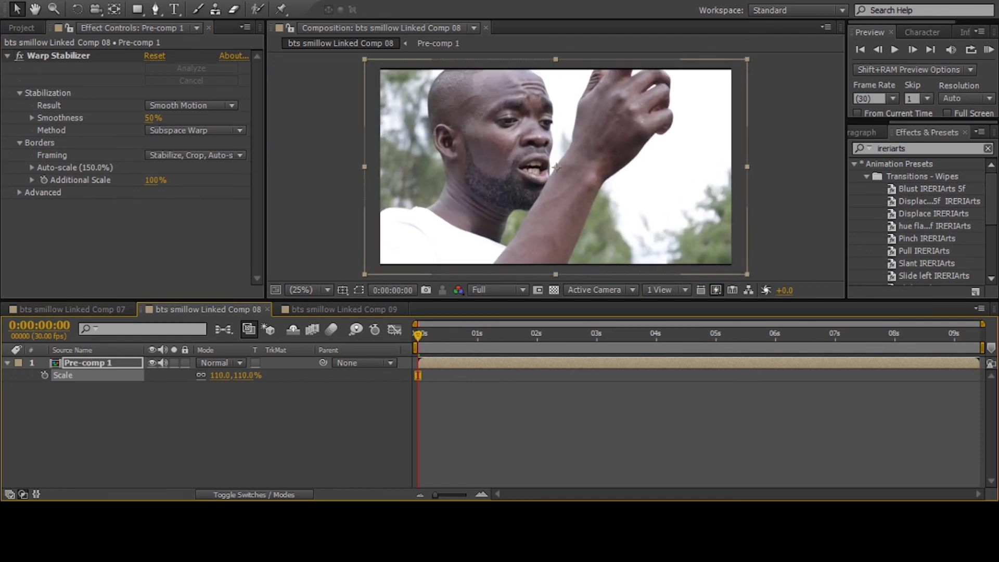
key("alt+KP_Add")
key("alt+KP_Add")
key("alt+KP_Add")
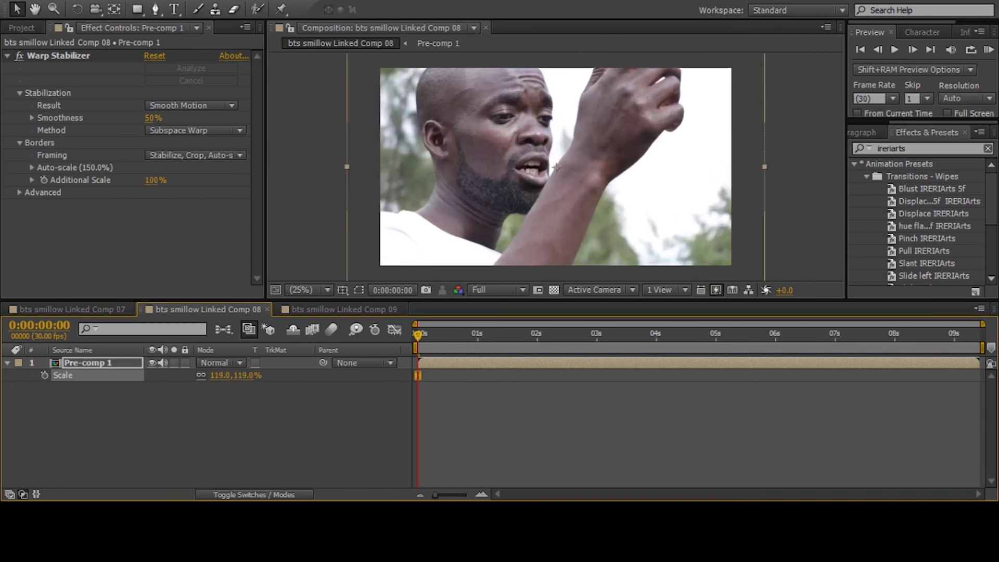
key("alt+KP_Subtract")
key("alt+KP_Subtract")
key("alt+KP_Subtract")
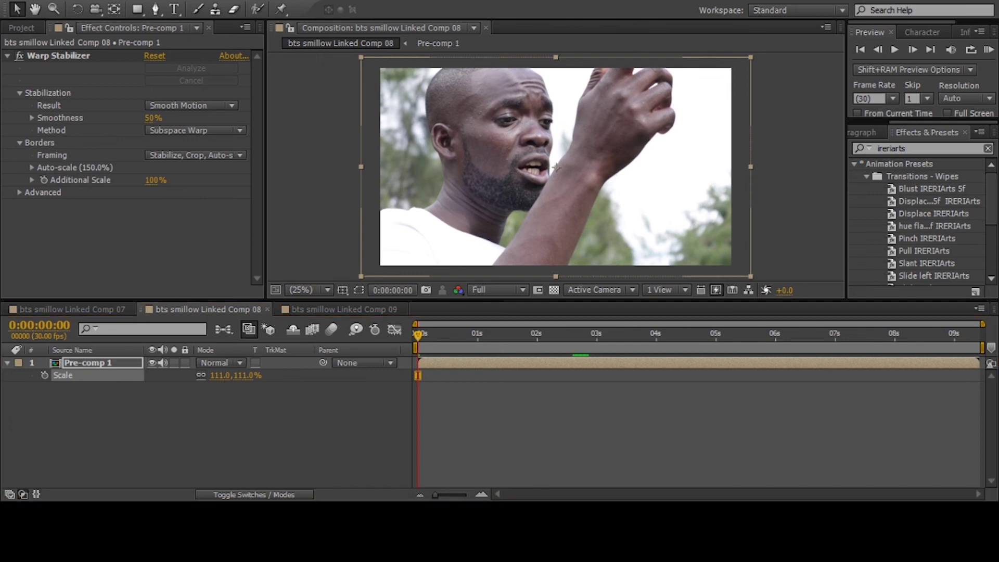
Deselect the layer and start a centred text layer reading 'SMILLOW'
left_click(418, 375)
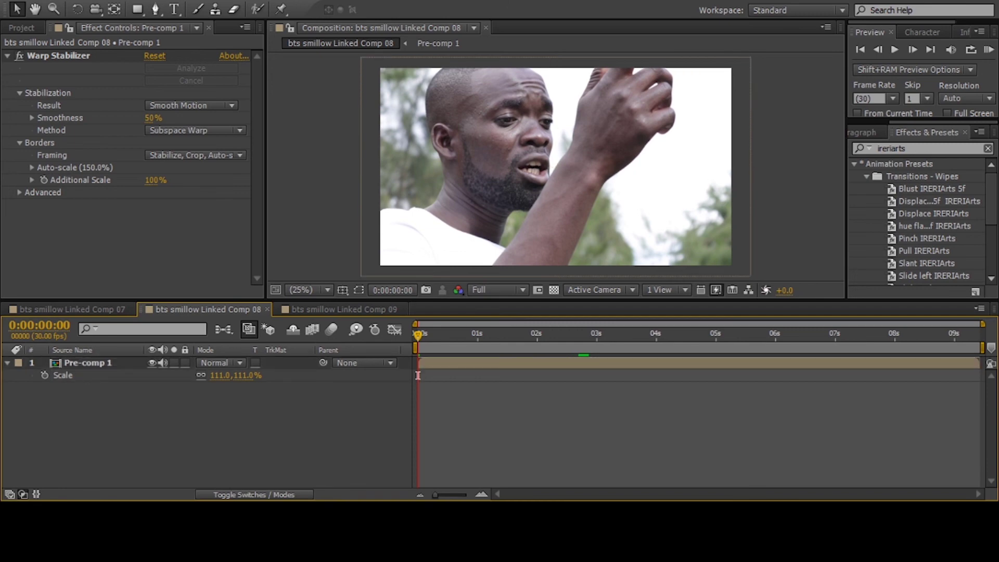
key("ctrl+alt+shift+t")
type("SMILLOW")
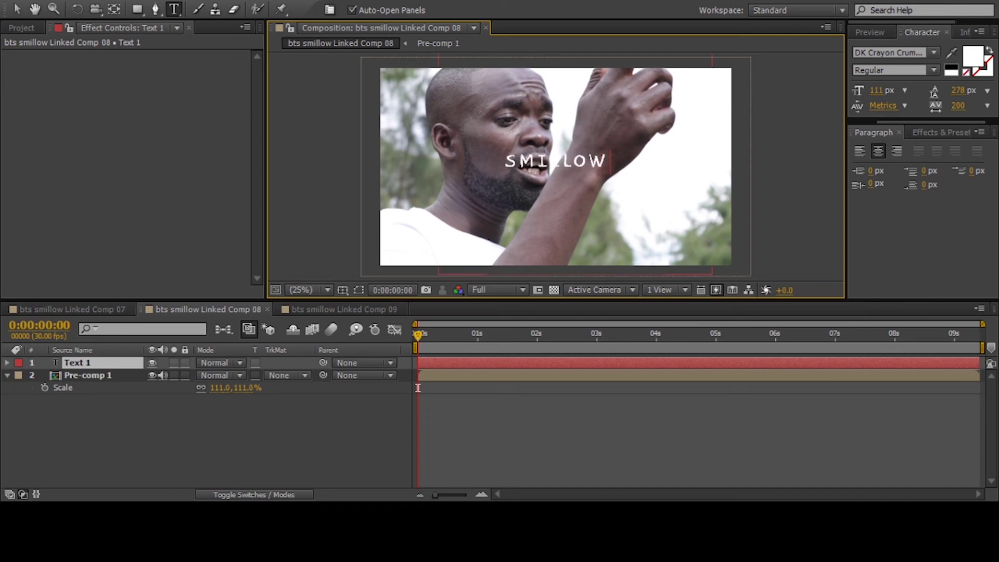
Commit the SMILLOW title, move it to the lower right, make it black, and play a preview
key("KP_Enter")
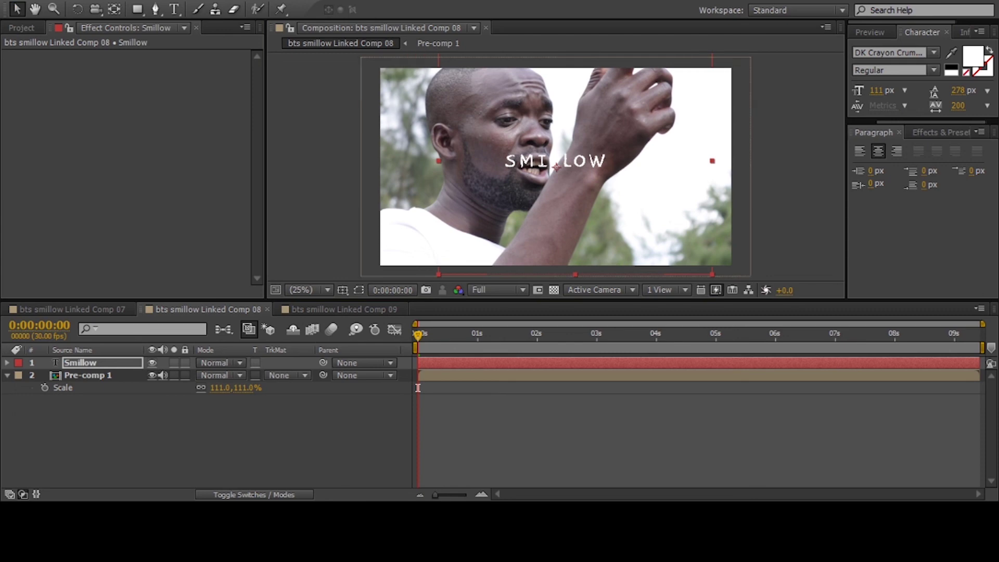
left_click_drag(556, 166, 674, 240)
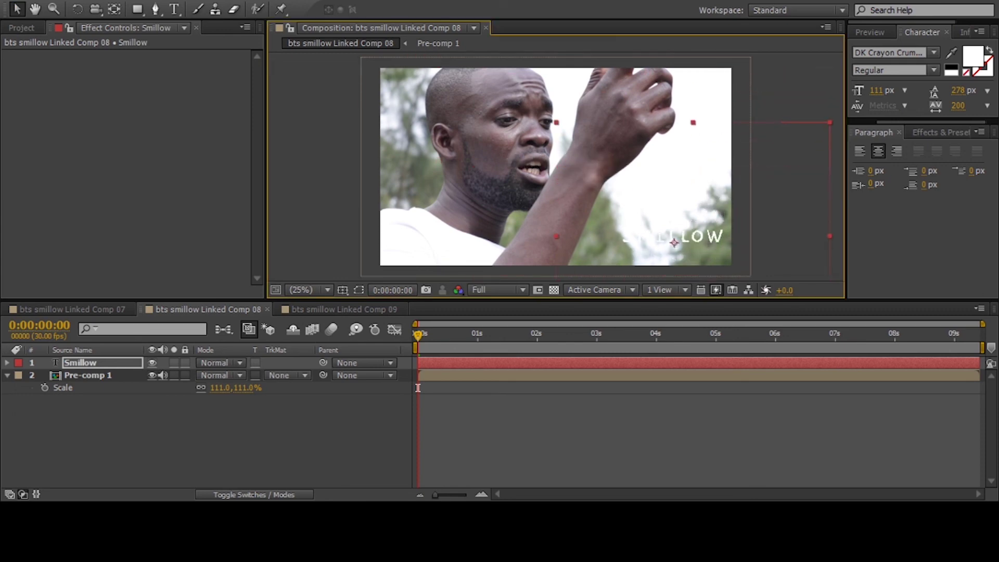
key("ctrl+z")
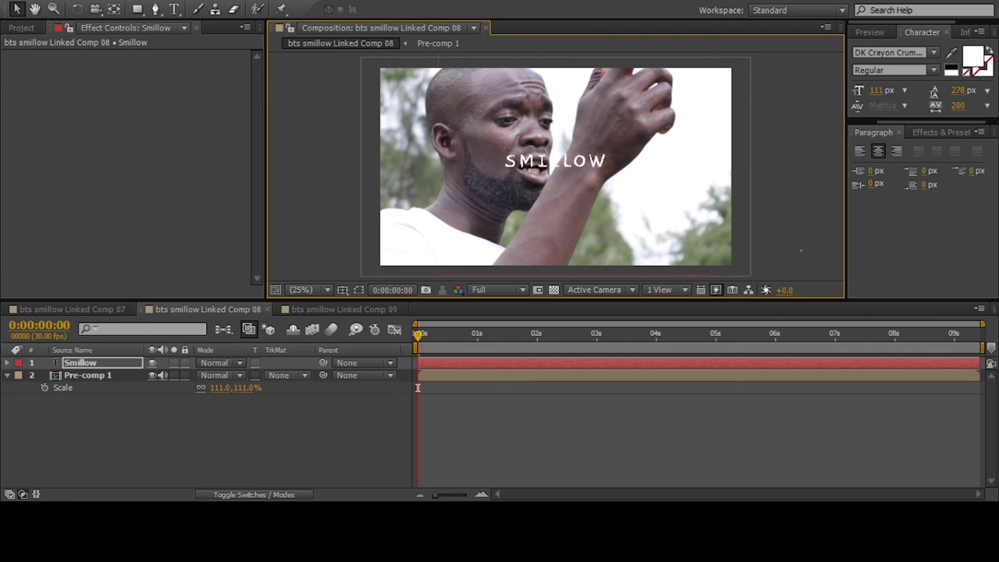
key("ctrl+shift+z")
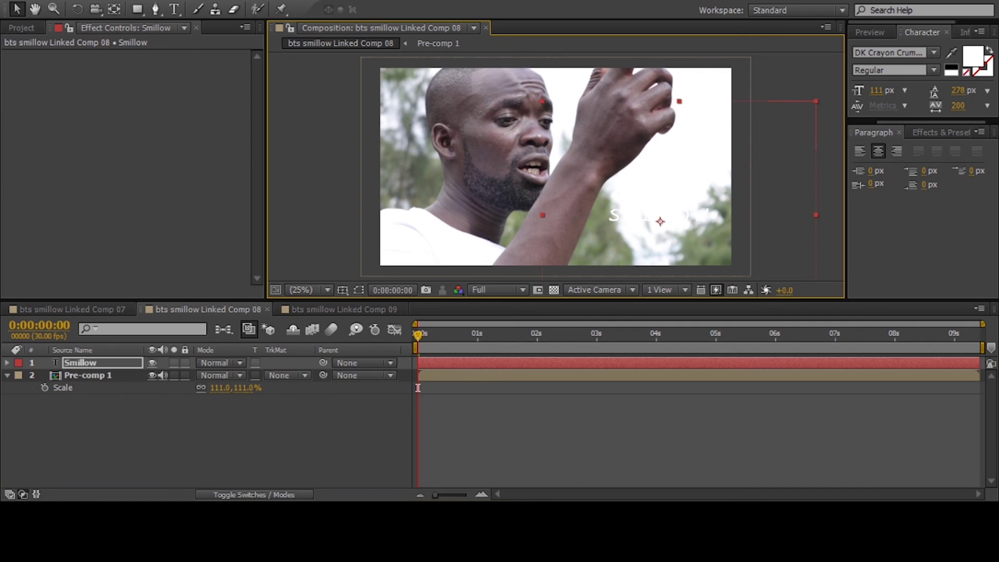
key("ctrl+shift+z")
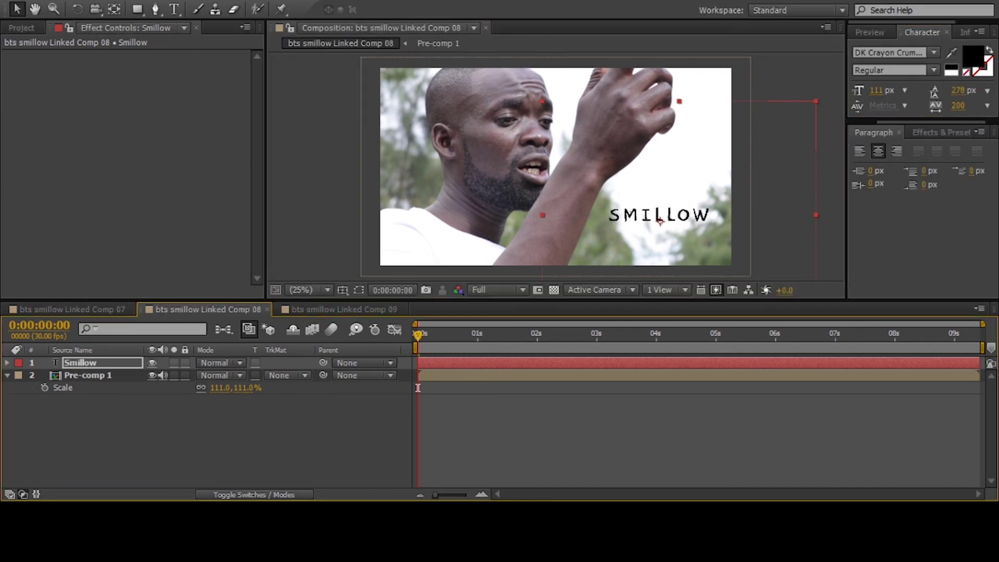
key("space")
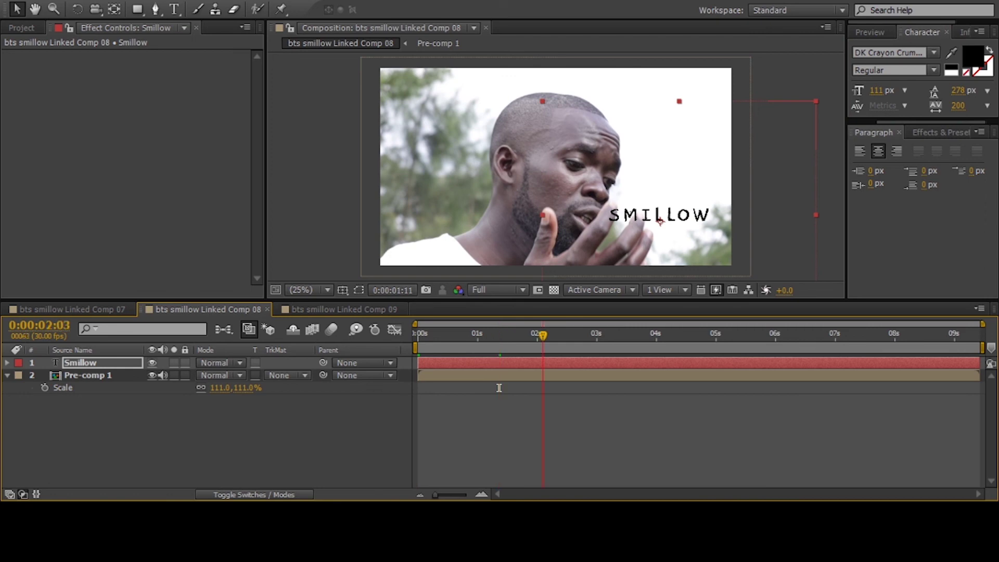